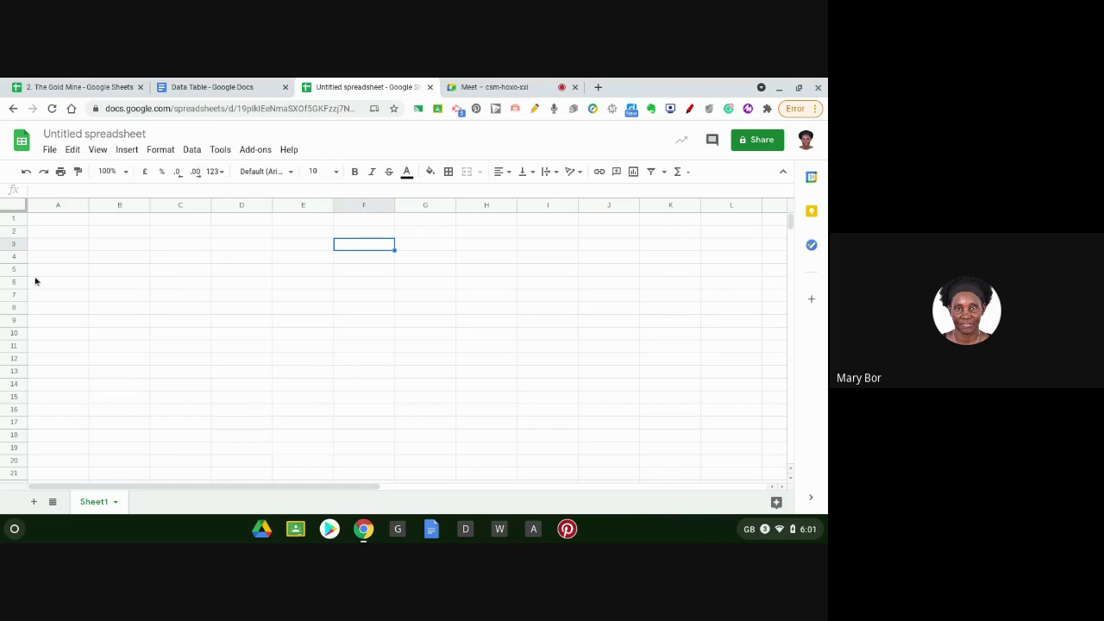
Step: Enter the value 45 in cell A3
{"action": "left_click", "coordinate": [67, 245]}
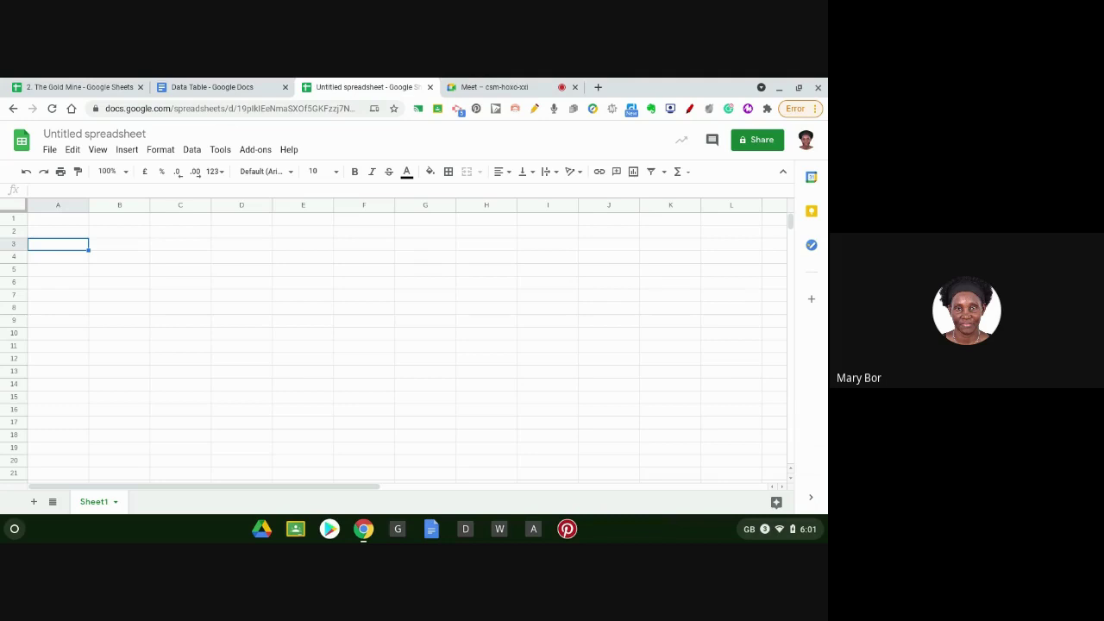
{"action": "type", "text": "45"}
{"action": "key", "text": "Return"}
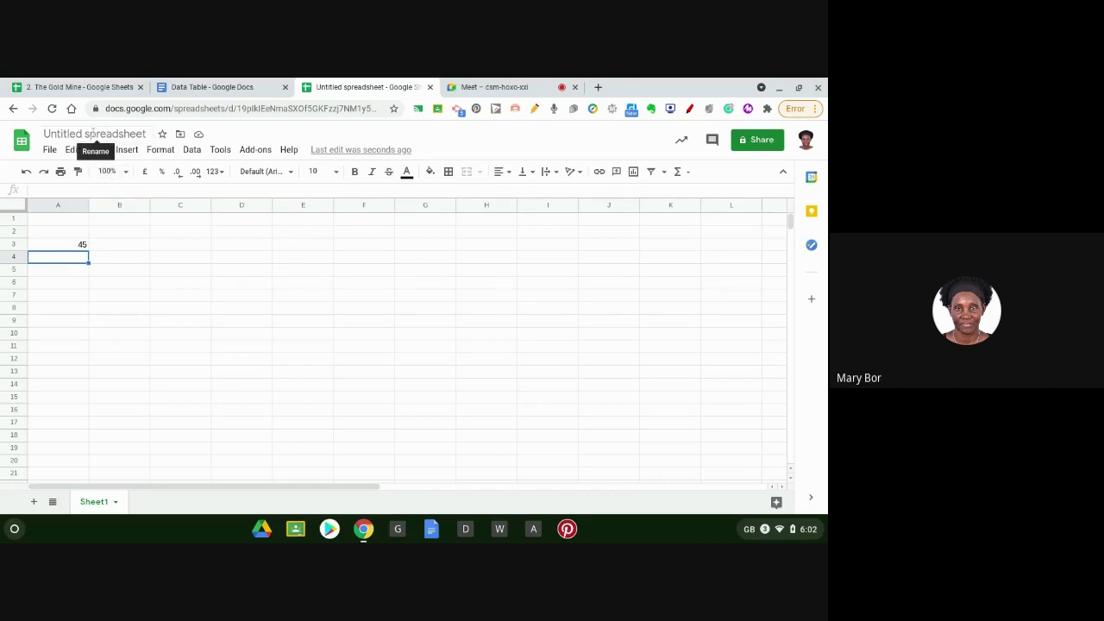
Step: Title the spreadsheet 'Grade 5 Green' and clear the 45 from A3
{"action": "left_click", "coordinate": [87, 134]}
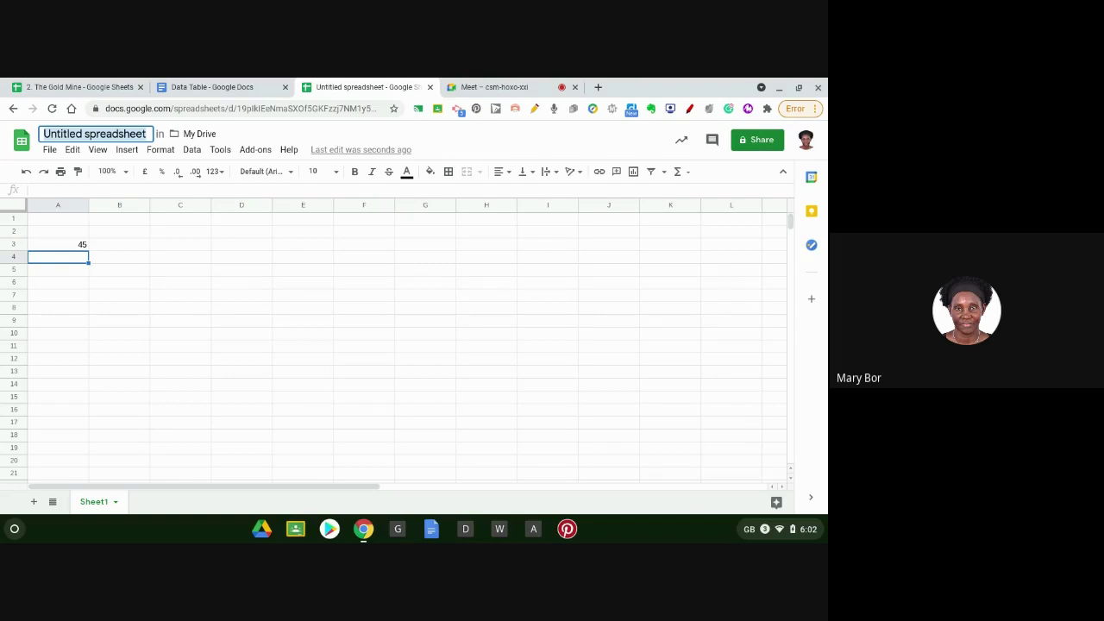
{"action": "type", "text": "Gra"}
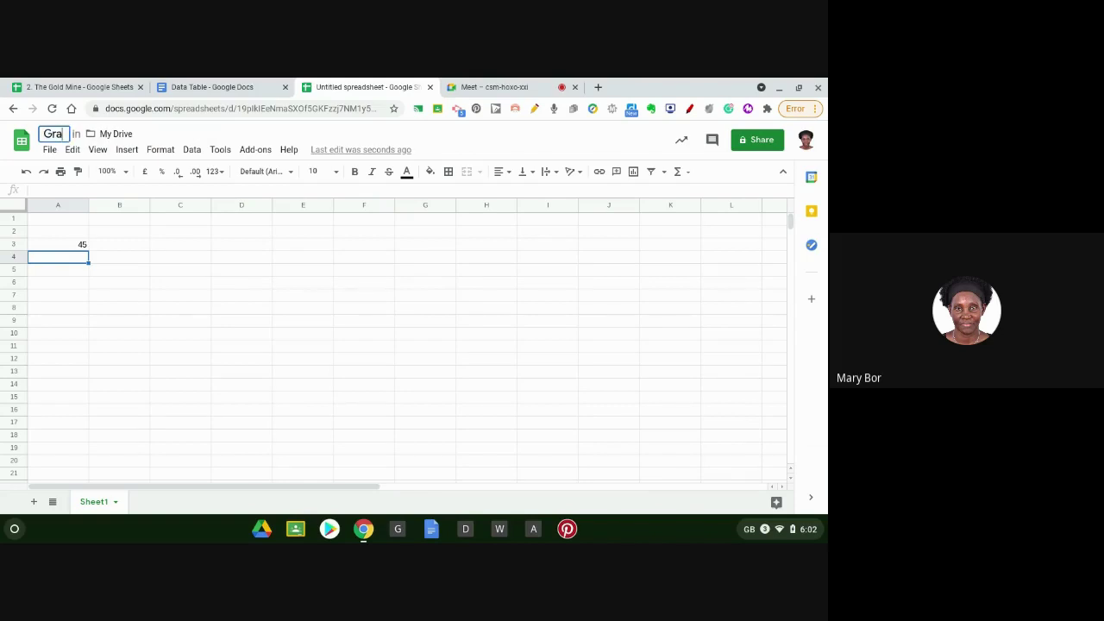
{"action": "type", "text": "de 5 Green"}
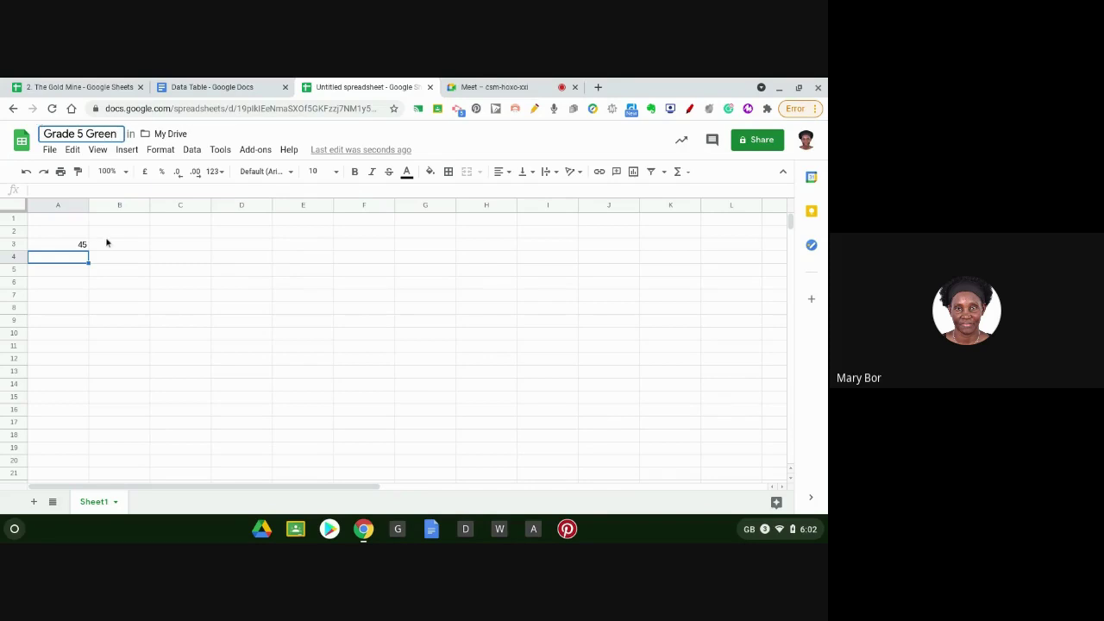
{"action": "left_click", "coordinate": [103, 232]}
{"action": "left_click", "coordinate": [56, 248]}
{"action": "key", "text": "Delete"}
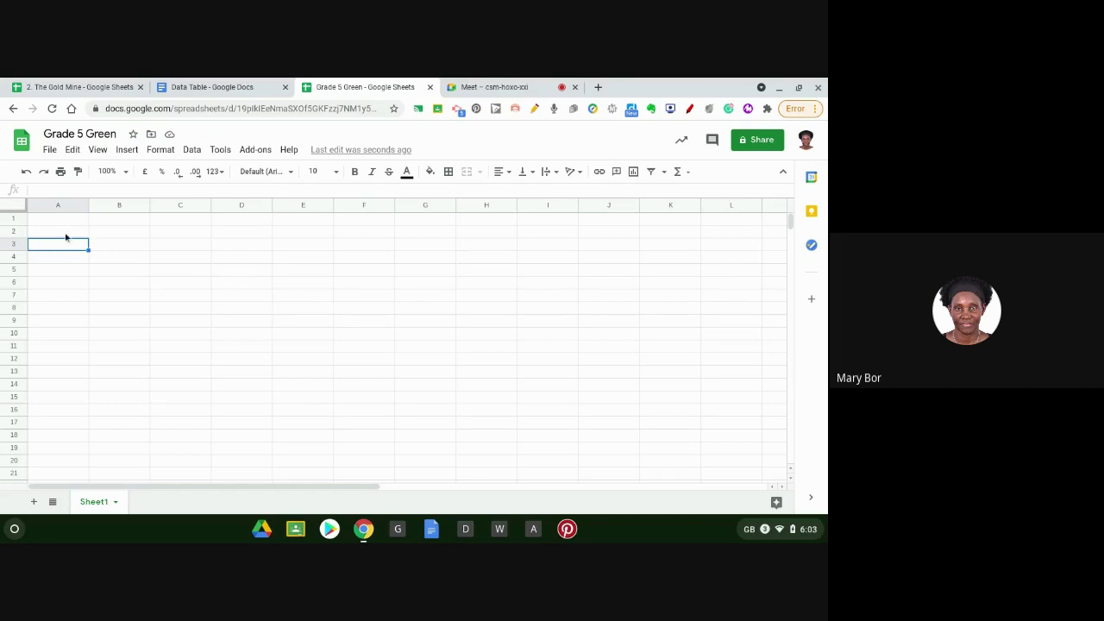
Step: Enter bold headers 'Students' in A2 and 'Pets' in B2
{"action": "left_click", "coordinate": [65, 234]}
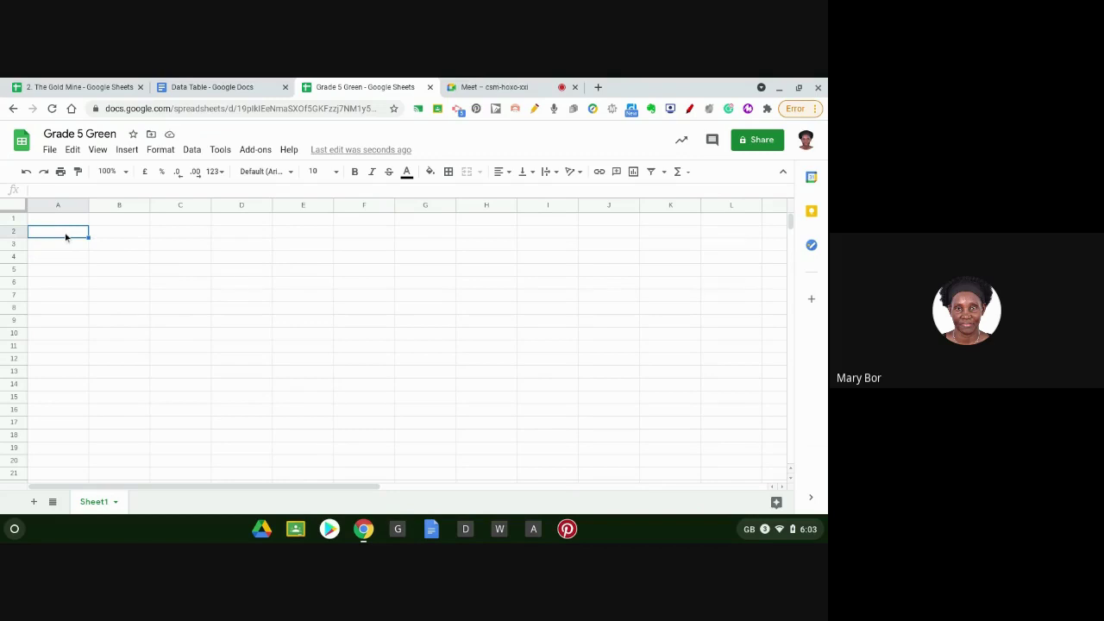
{"action": "type", "text": "Students"}
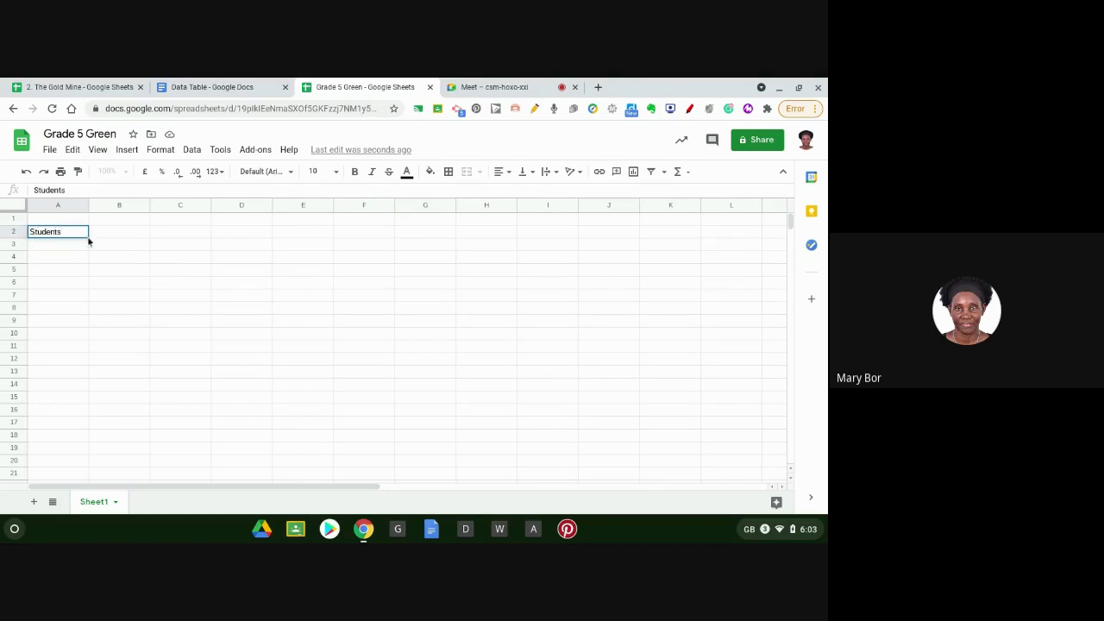
{"action": "left_click", "coordinate": [121, 238]}
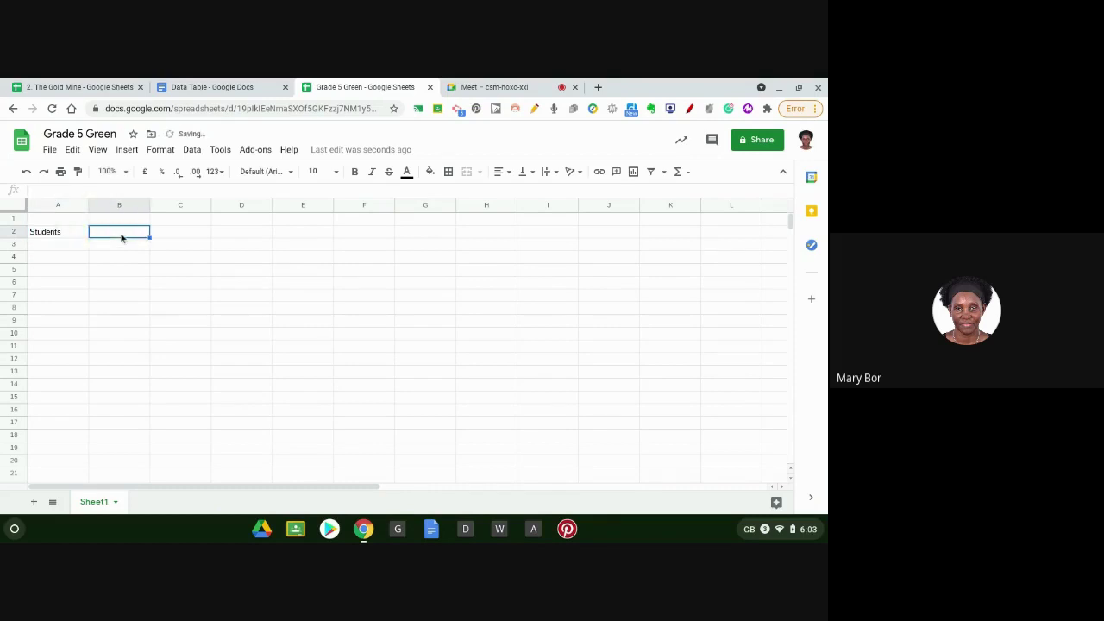
{"action": "type", "text": "Pets"}
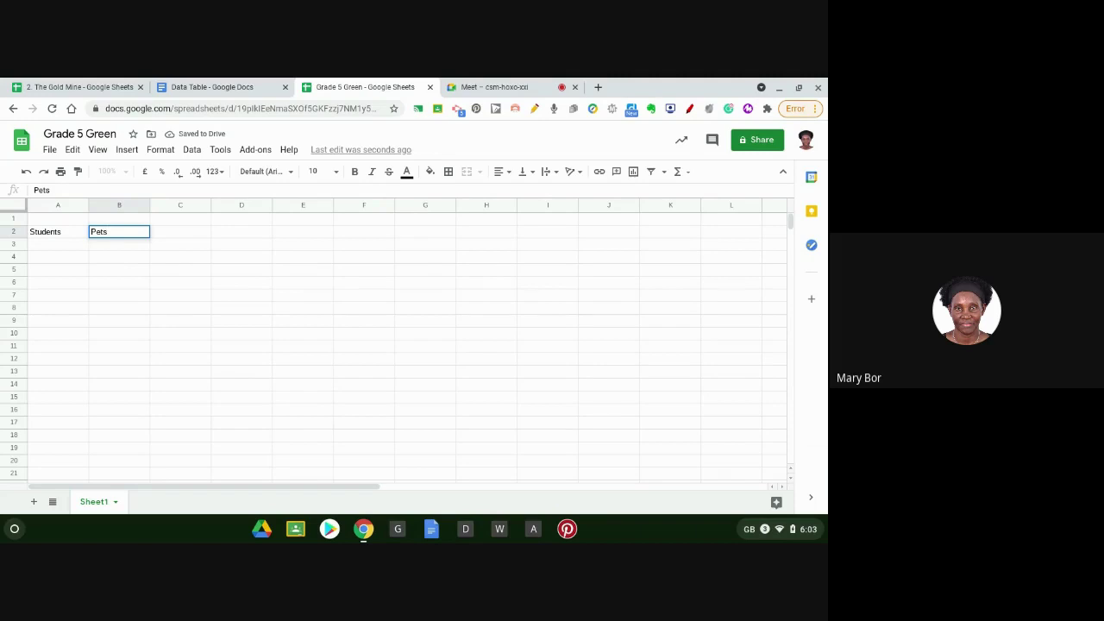
{"action": "left_click", "coordinate": [48, 236]}
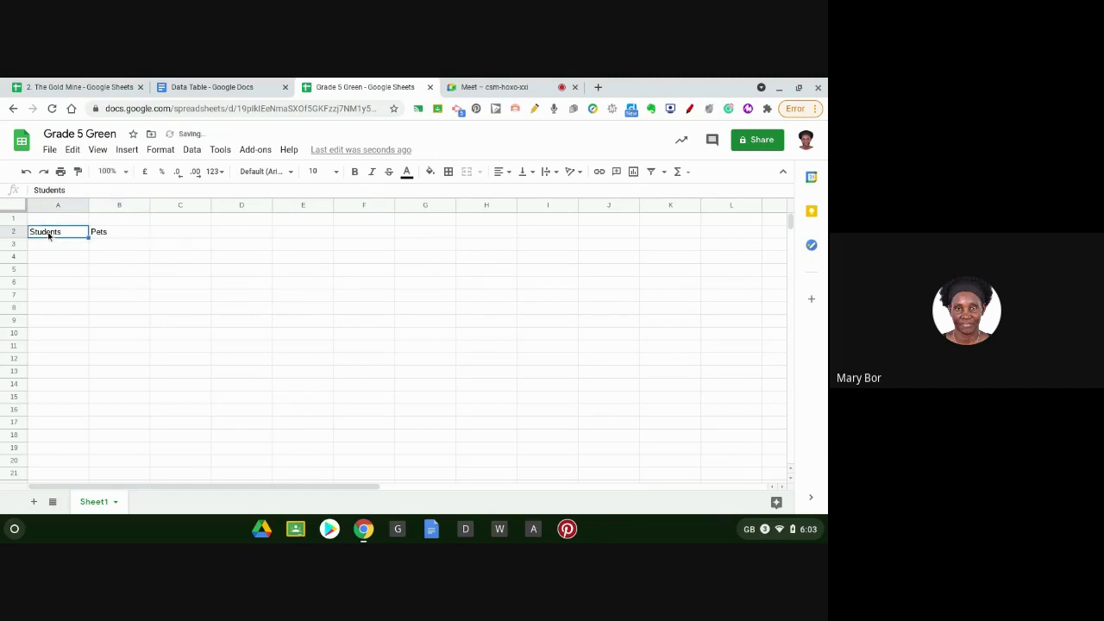
{"action": "left_click_drag", "start_coordinate": [47, 236], "coordinate": [117, 241]}
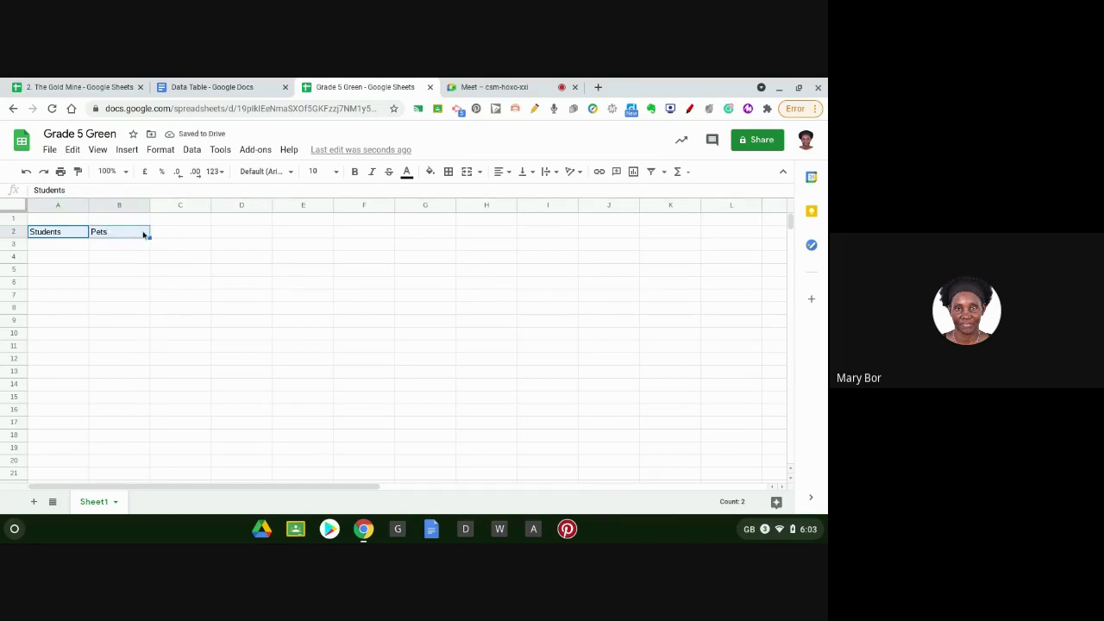
{"action": "left_click", "coordinate": [355, 172]}
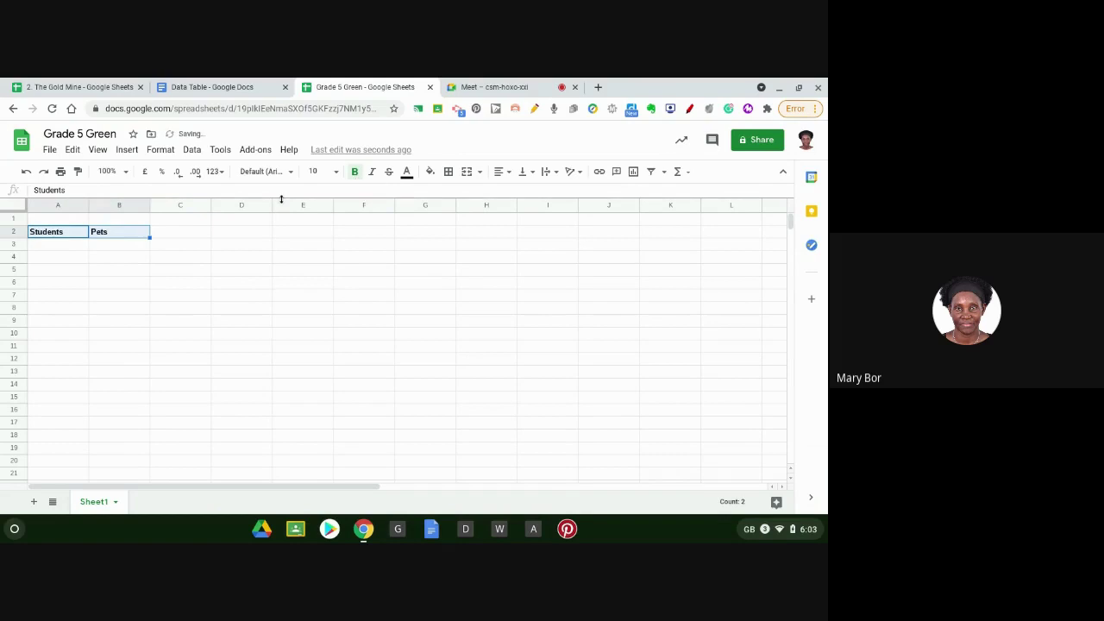
{"action": "left_click", "coordinate": [50, 249]}
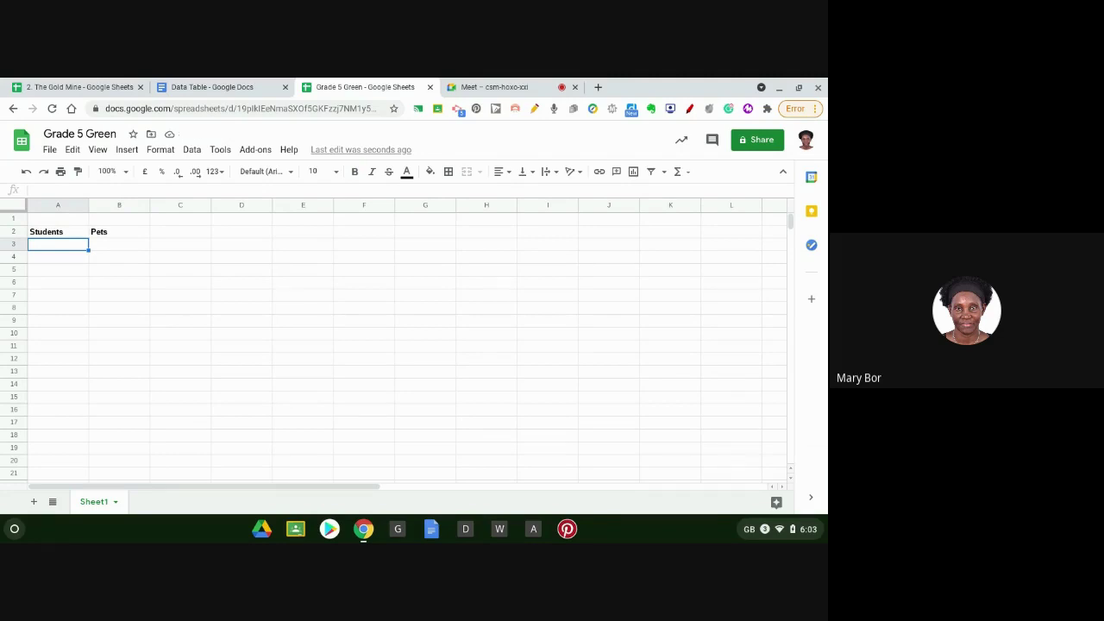
Step: Enter the first two students' names with pet counts 2 and 5 in rows 3–4
{"action": "type", "text": "Jana"}
{"action": "key", "text": "Tab"}
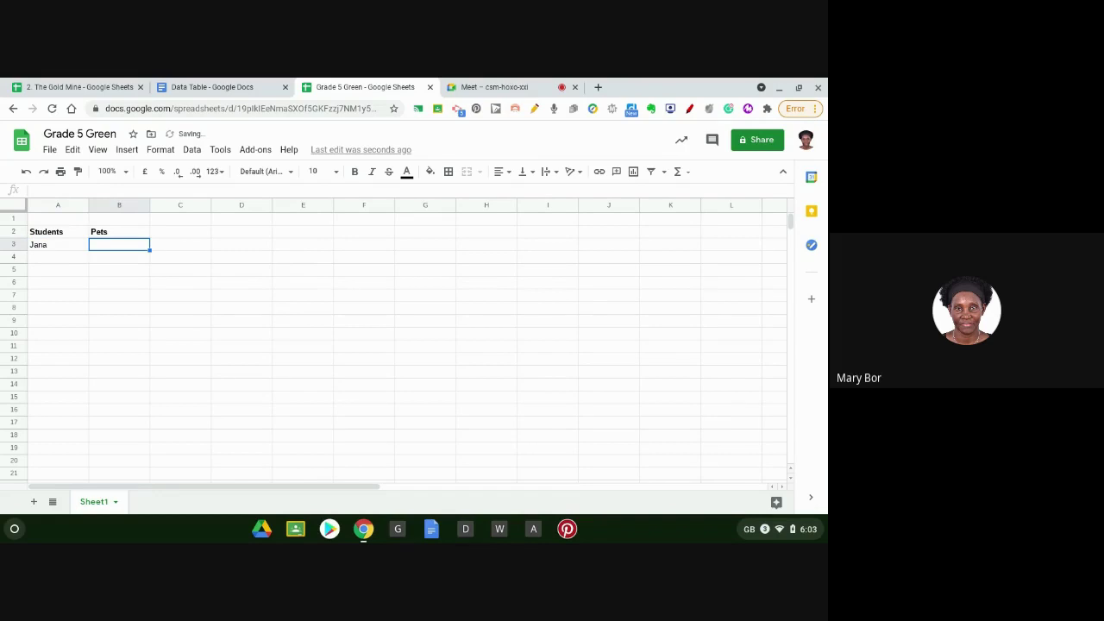
{"action": "type", "text": "2"}
{"action": "left_click", "coordinate": [48, 263]}
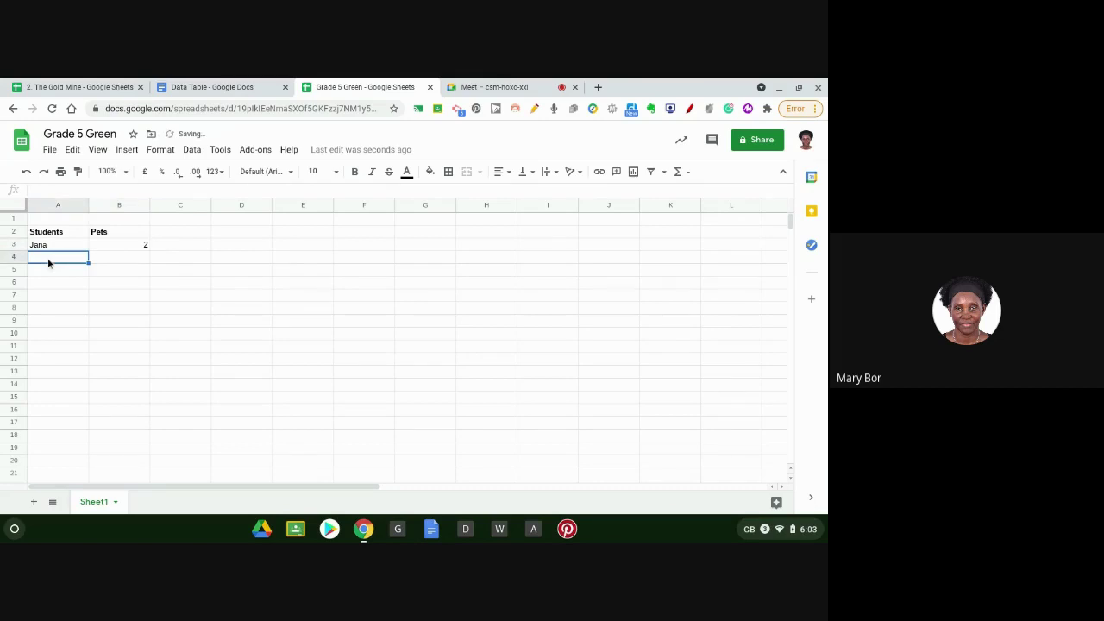
{"action": "type", "text": "Maryam"}
{"action": "key", "text": "Tab"}
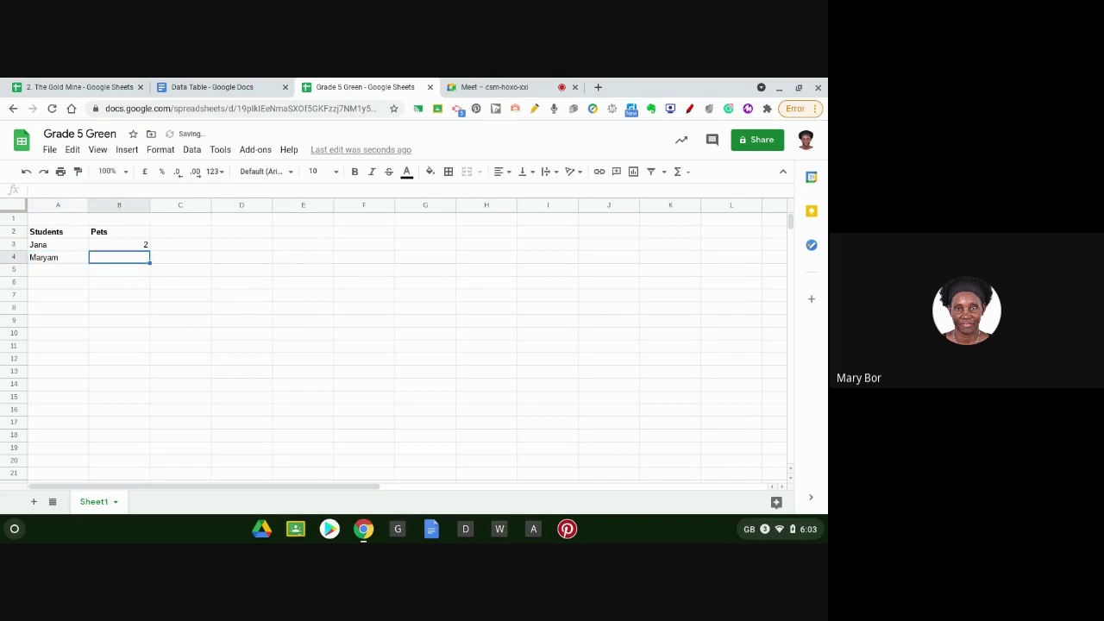
{"action": "type", "text": "5"}
{"action": "key", "text": "Return"}
Step: Enter the third and fourth students' names with pet counts 6 and 10 in rows 5–6
{"action": "left_click", "coordinate": [48, 273]}
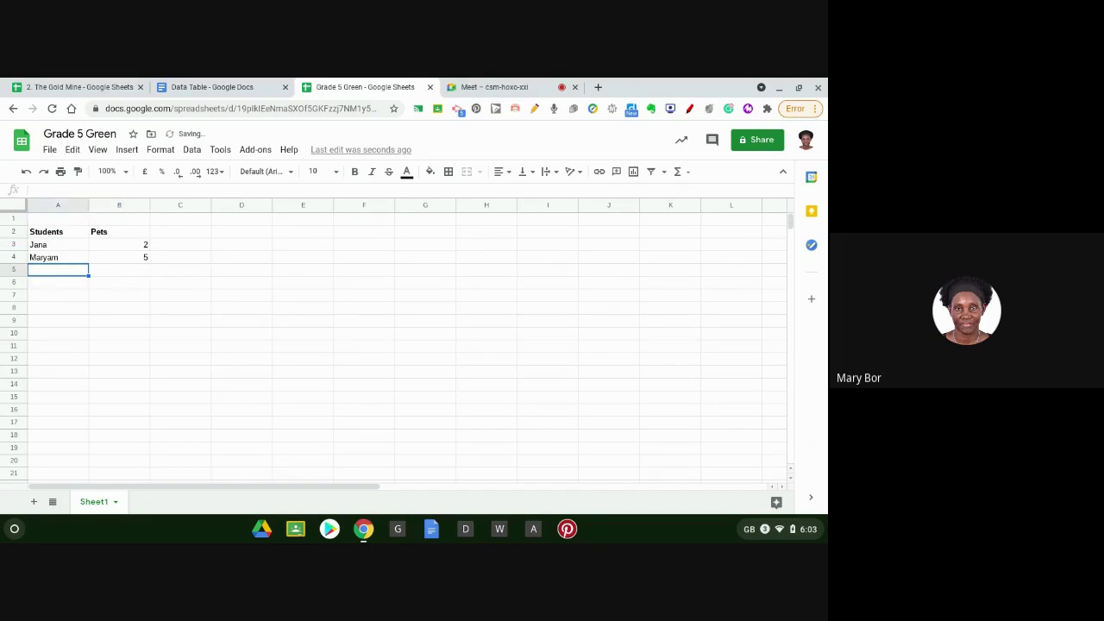
{"action": "type", "text": "Fatma"}
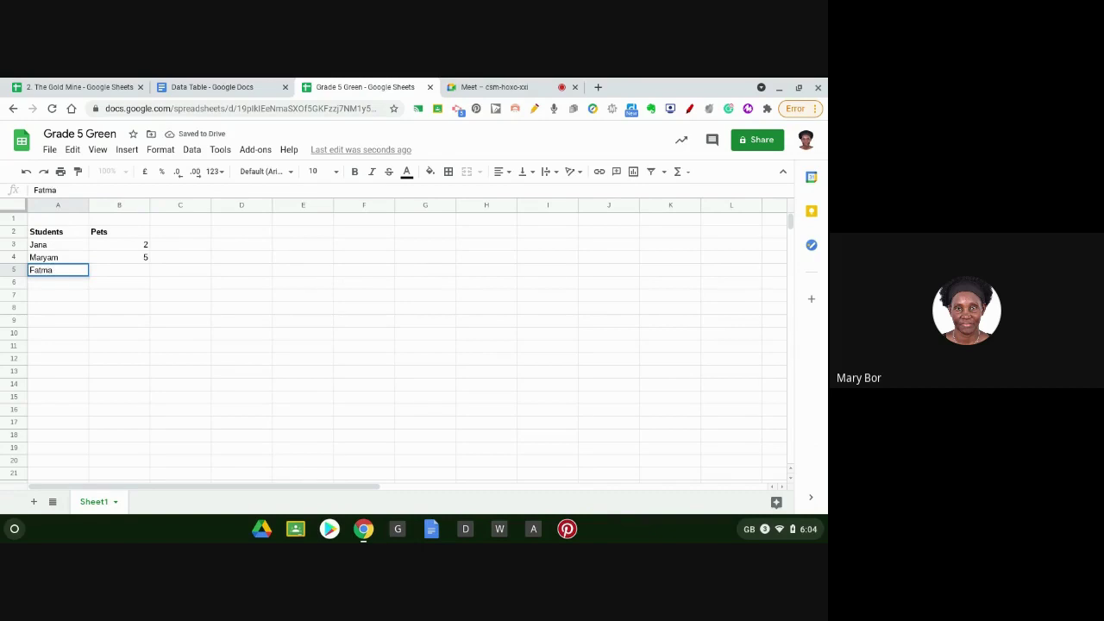
{"action": "left_click", "coordinate": [127, 277]}
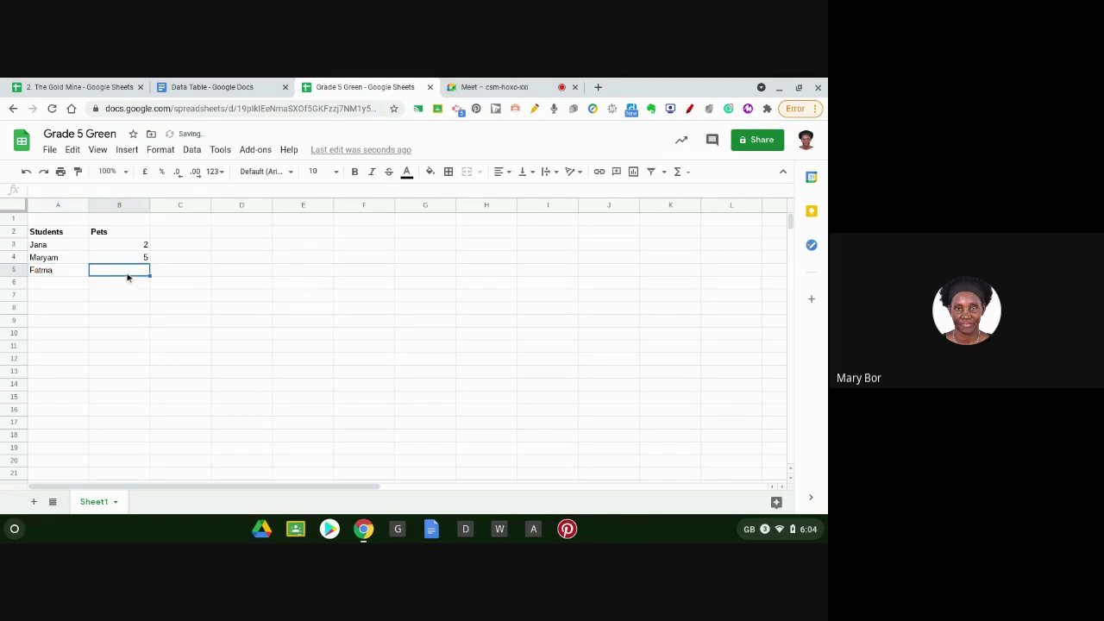
{"action": "type", "text": "6"}
{"action": "left_click", "coordinate": [72, 285]}
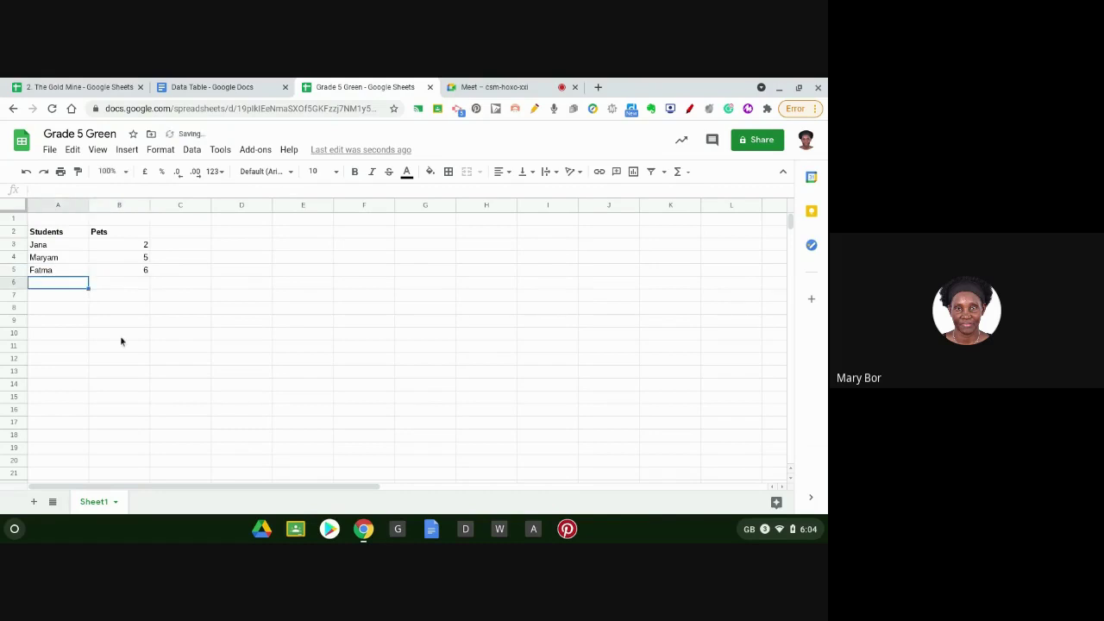
{"action": "type", "text": "Sarah"}
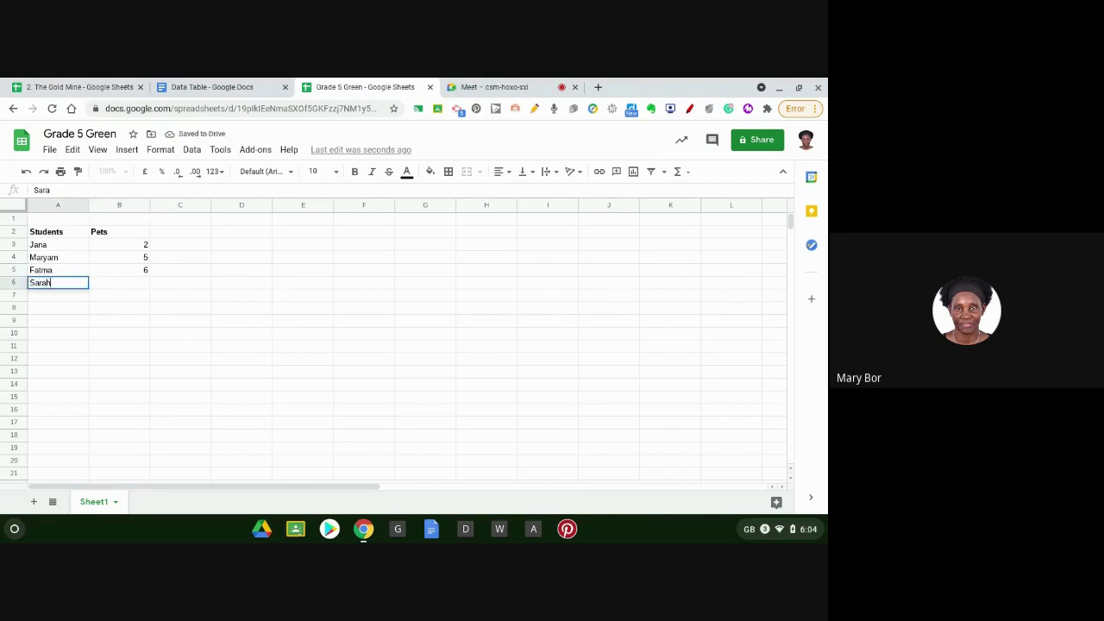
{"action": "left_click", "coordinate": [131, 288]}
{"action": "type", "text": "10"}
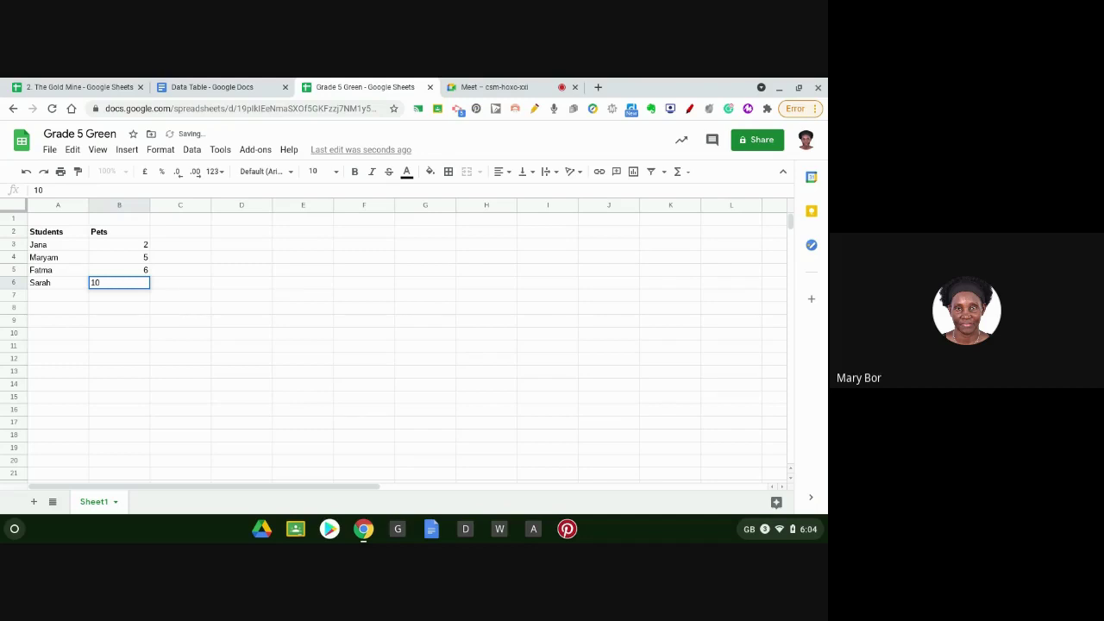
{"action": "key", "text": "Return"}
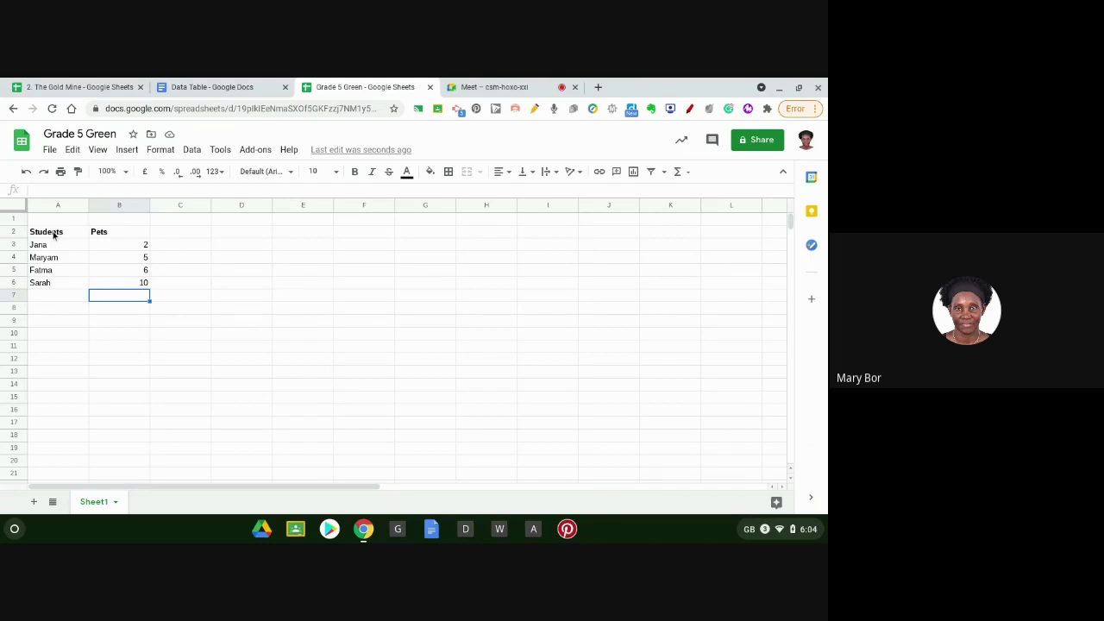
Step: Apply All borders to every cell of the A2:B6 table
{"action": "left_click_drag", "start_coordinate": [54, 233], "coordinate": [143, 293]}
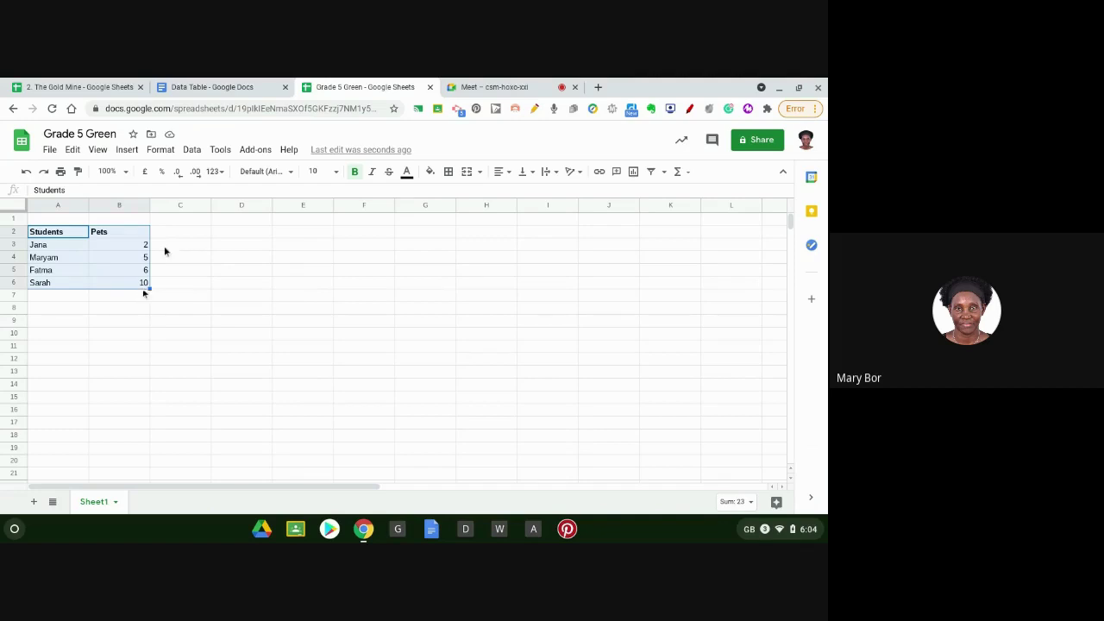
{"action": "left_click", "coordinate": [448, 173]}
{"action": "left_click", "coordinate": [448, 172]}
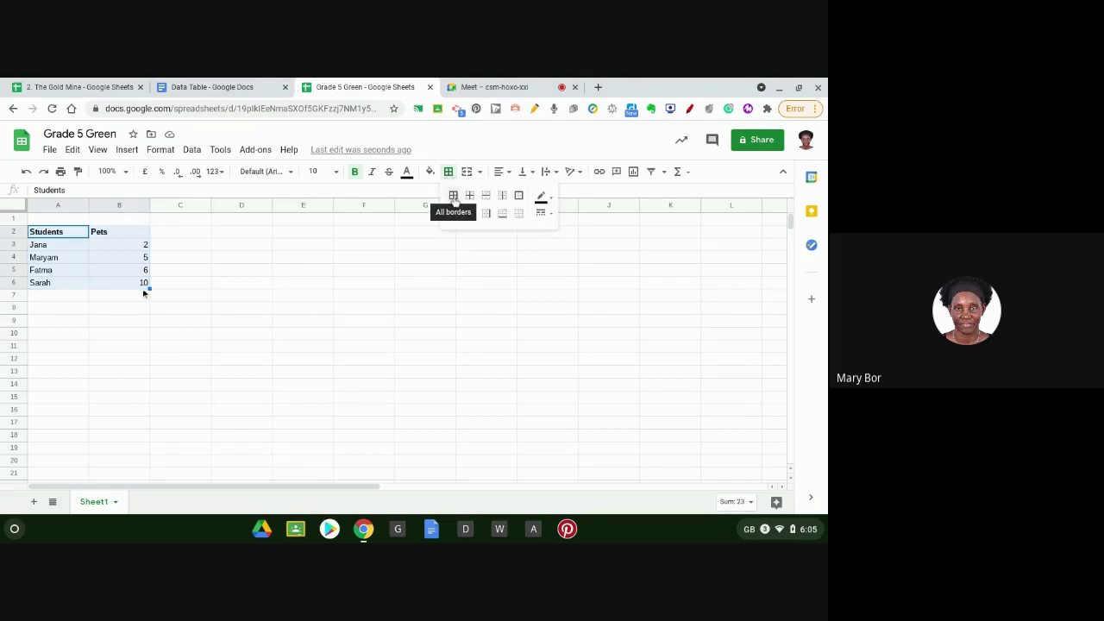
{"action": "left_click", "coordinate": [454, 196]}
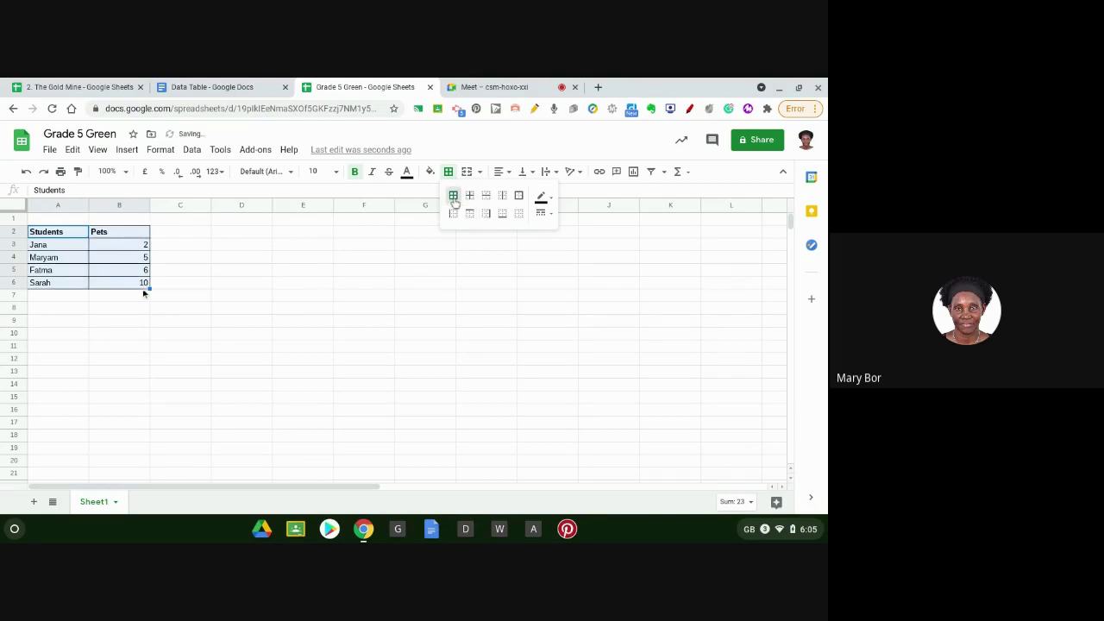
{"action": "left_click", "coordinate": [84, 410]}
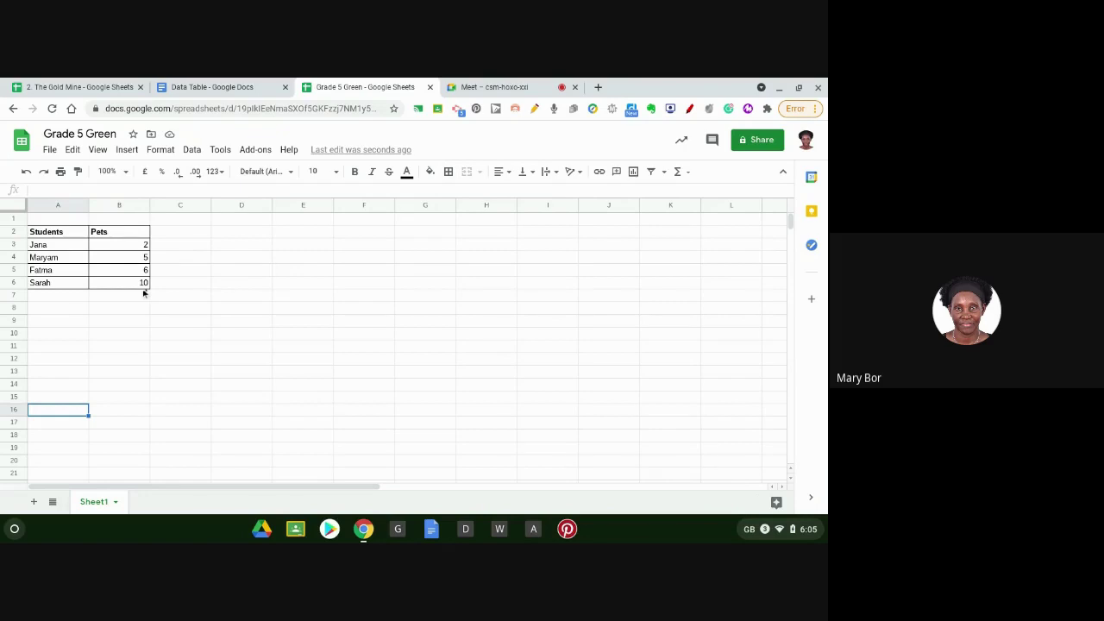
Step: Rename the B2 header to 'cats' and add a 'dogs' header in C2
{"action": "left_click", "coordinate": [186, 234]}
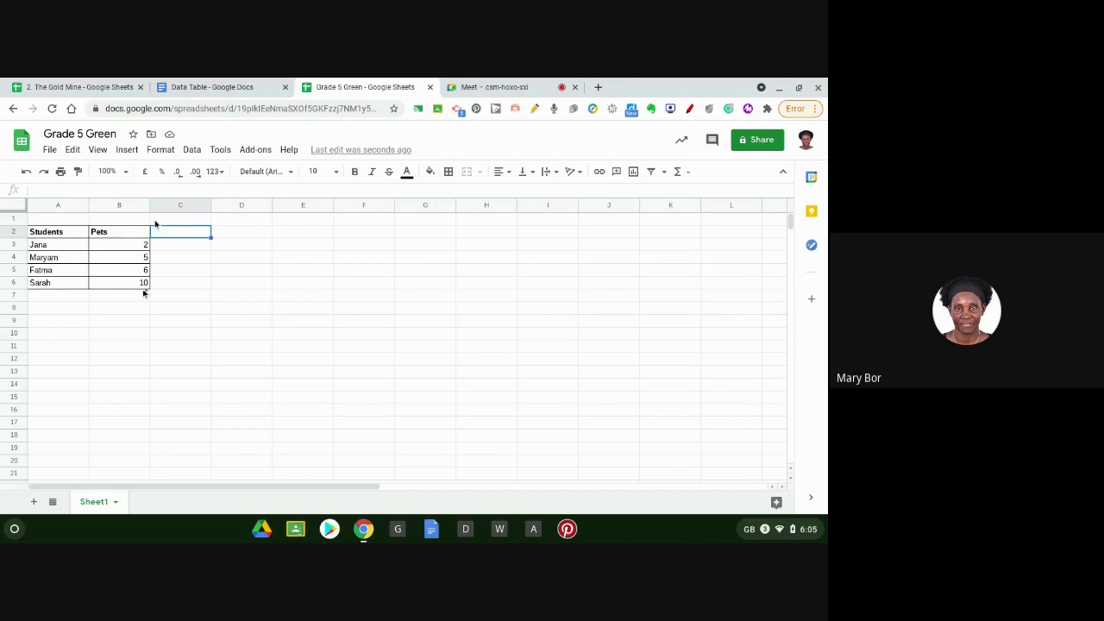
{"action": "left_click", "coordinate": [111, 234]}
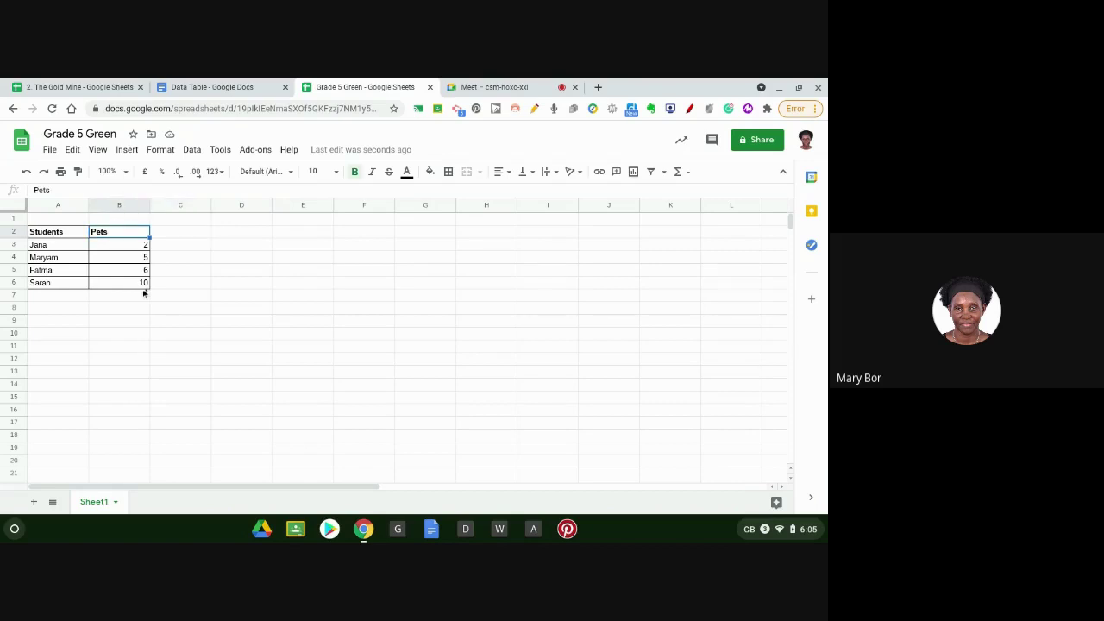
{"action": "type", "text": "cat"}
{"action": "left_click", "coordinate": [173, 237]}
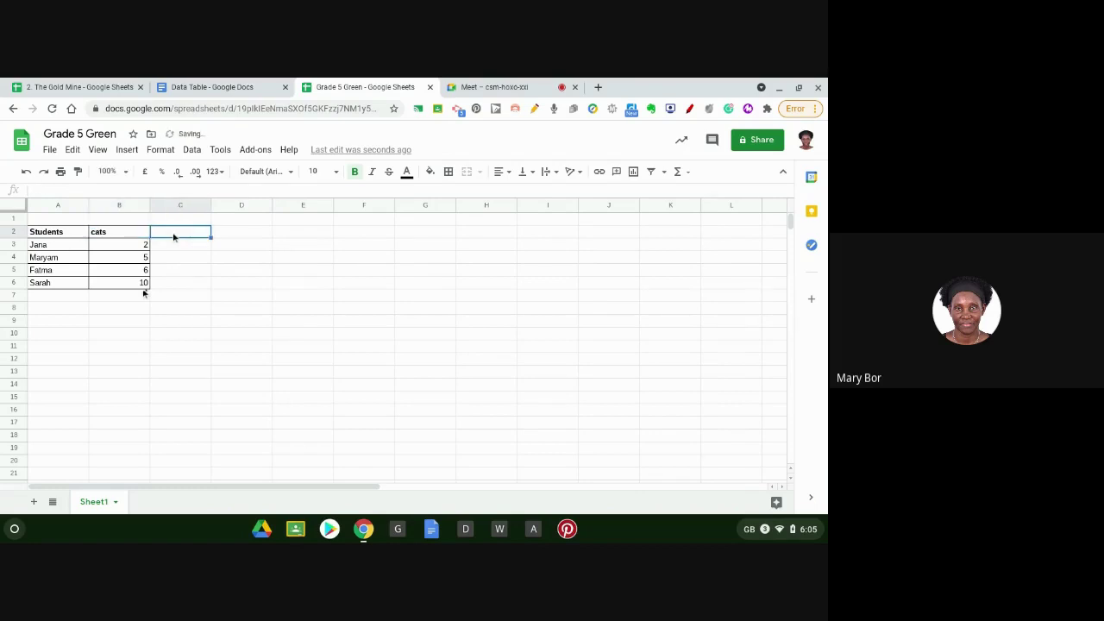
{"action": "type", "text": "dogs"}
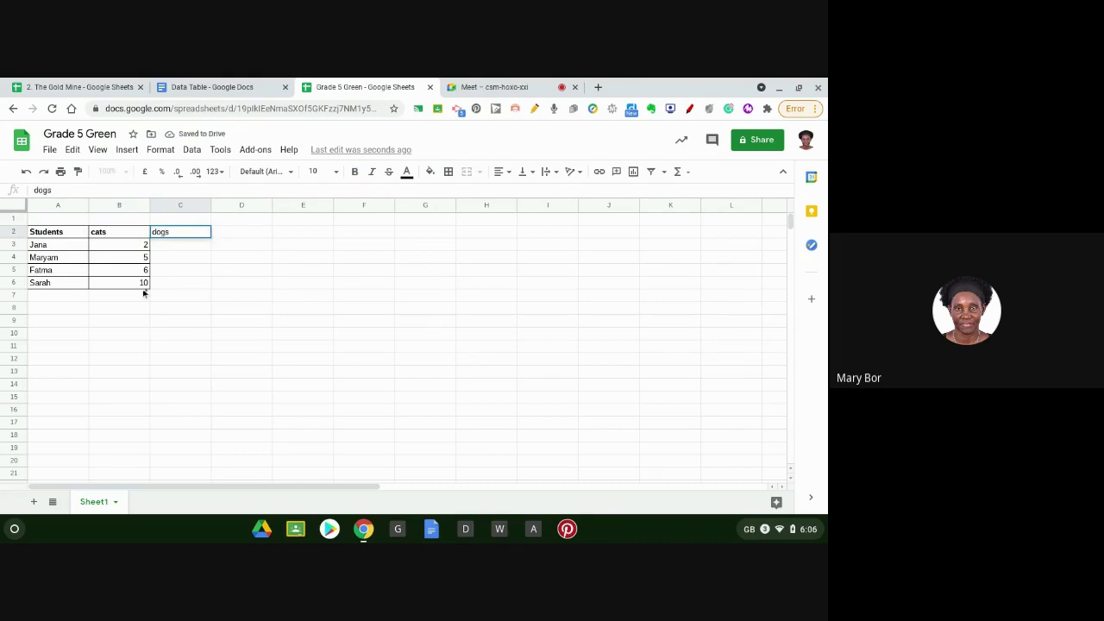
Step: Enter dog counts 1, 2, 4 and 3 in C3:C6
{"action": "left_click", "coordinate": [191, 248]}
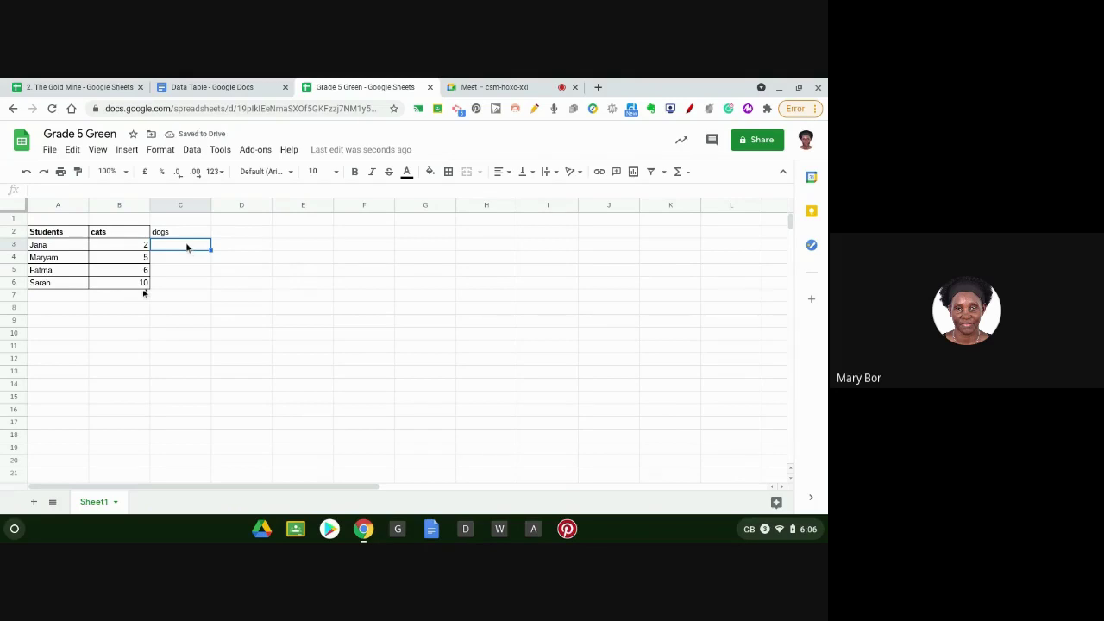
{"action": "type", "text": "1"}
{"action": "left_click", "coordinate": [191, 259]}
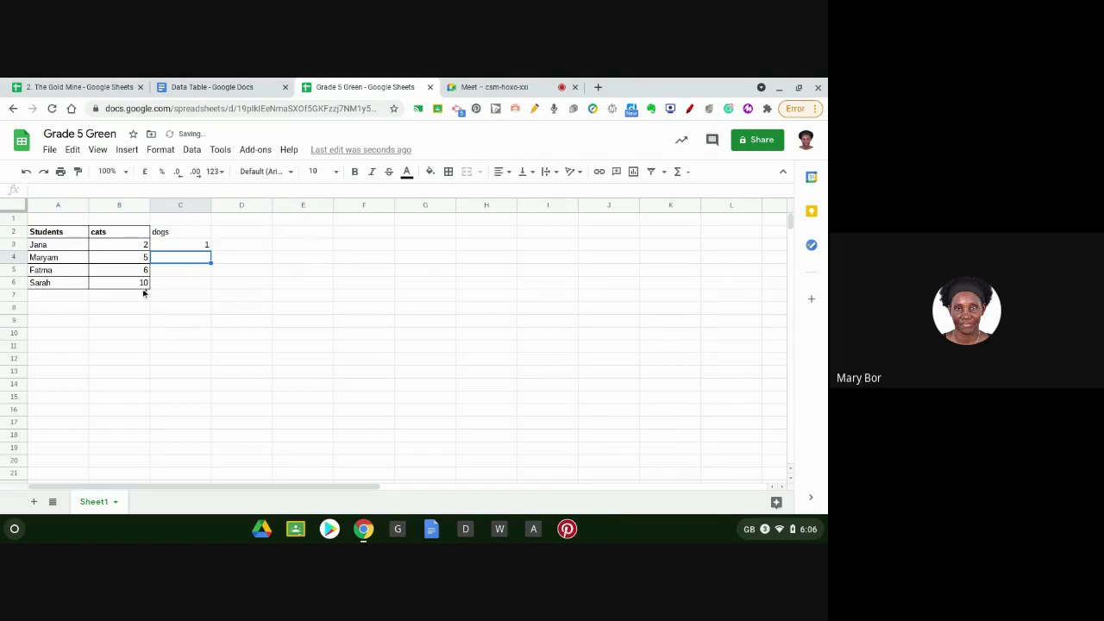
{"action": "type", "text": "2"}
{"action": "left_click", "coordinate": [186, 274]}
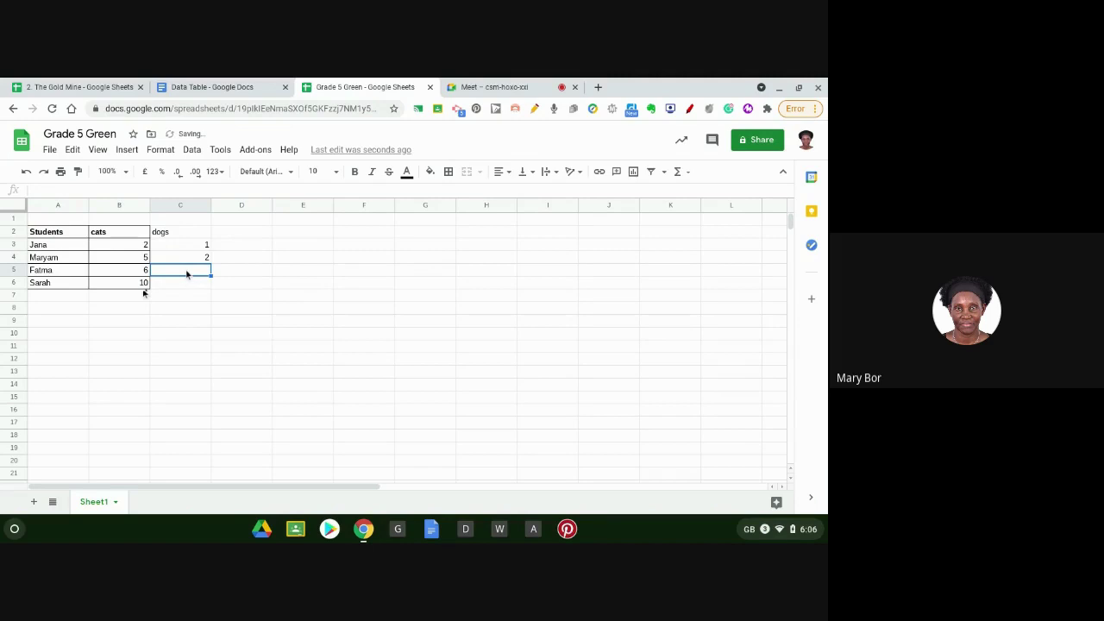
{"action": "type", "text": "4"}
{"action": "left_click", "coordinate": [183, 286]}
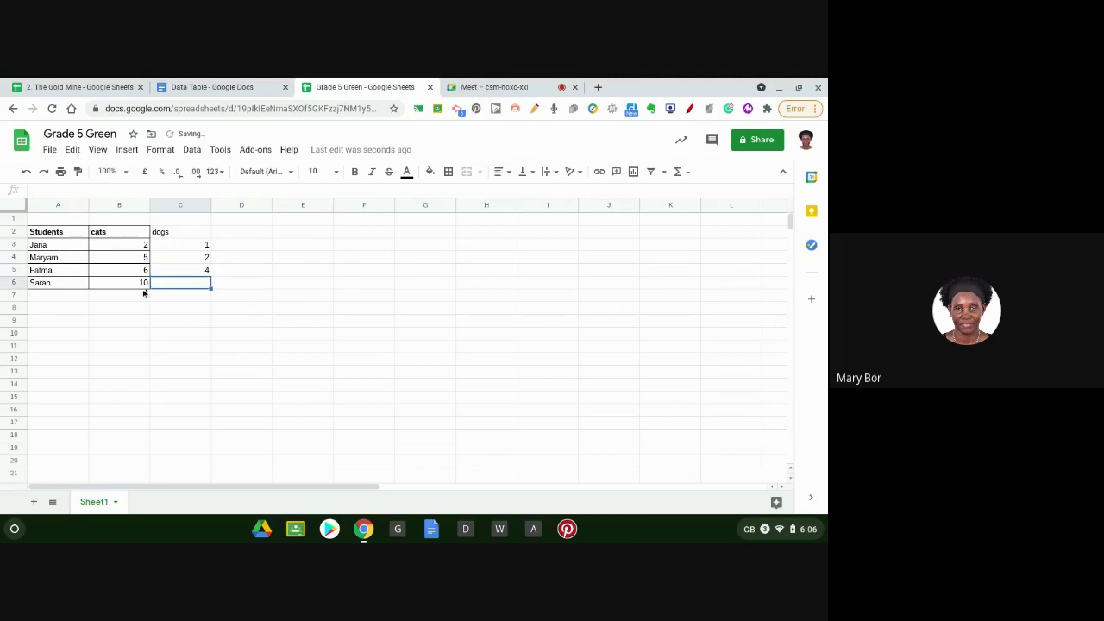
{"action": "type", "text": "3"}
{"action": "left_click", "coordinate": [194, 299]}
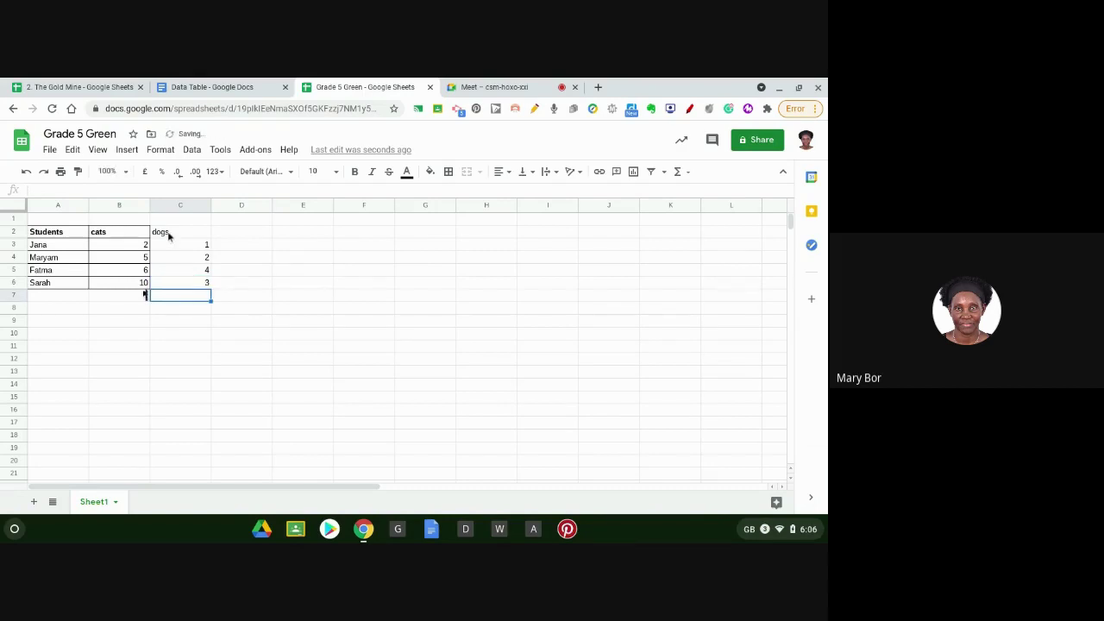
Step: Apply All borders to the dogs column C2:C6
{"action": "left_click_drag", "start_coordinate": [168, 235], "coordinate": [184, 284]}
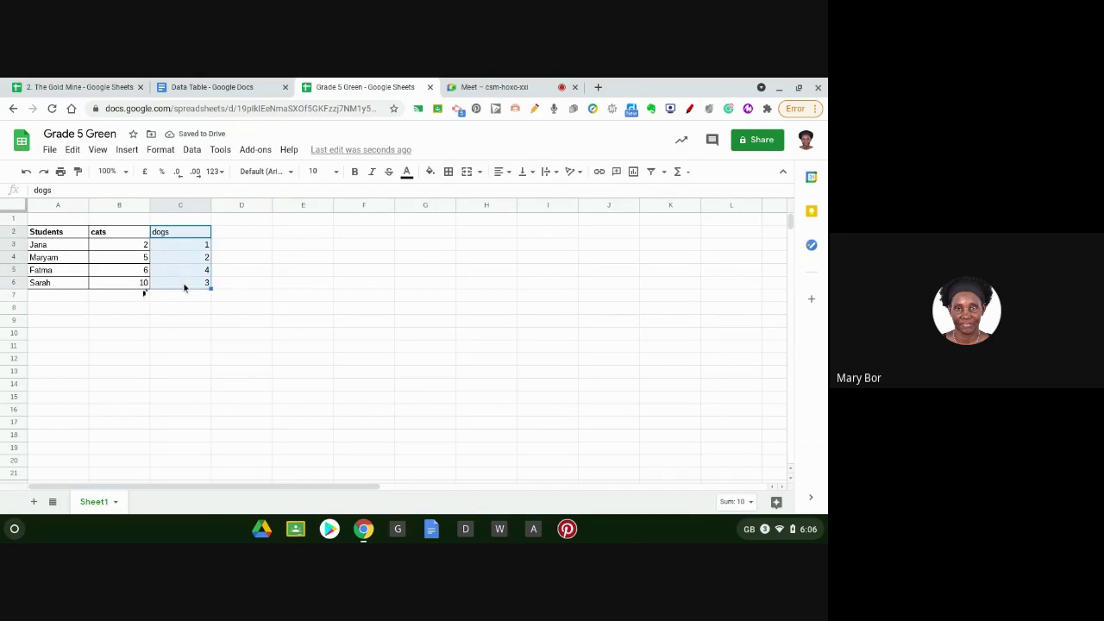
{"action": "left_click", "coordinate": [449, 172]}
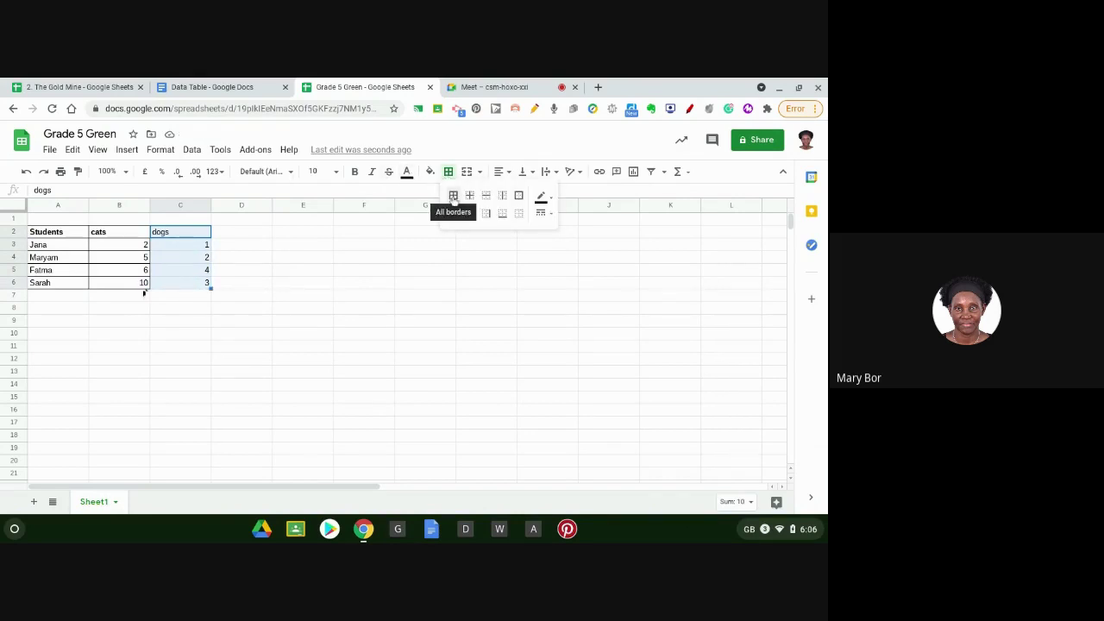
{"action": "left_click", "coordinate": [453, 197]}
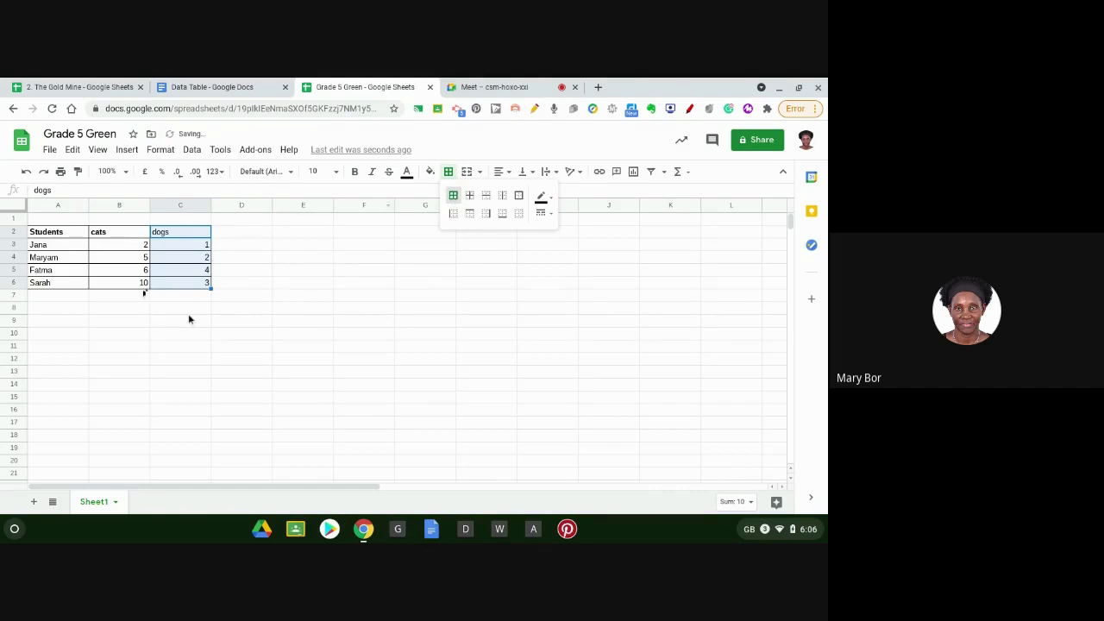
{"action": "left_click", "coordinate": [189, 311]}
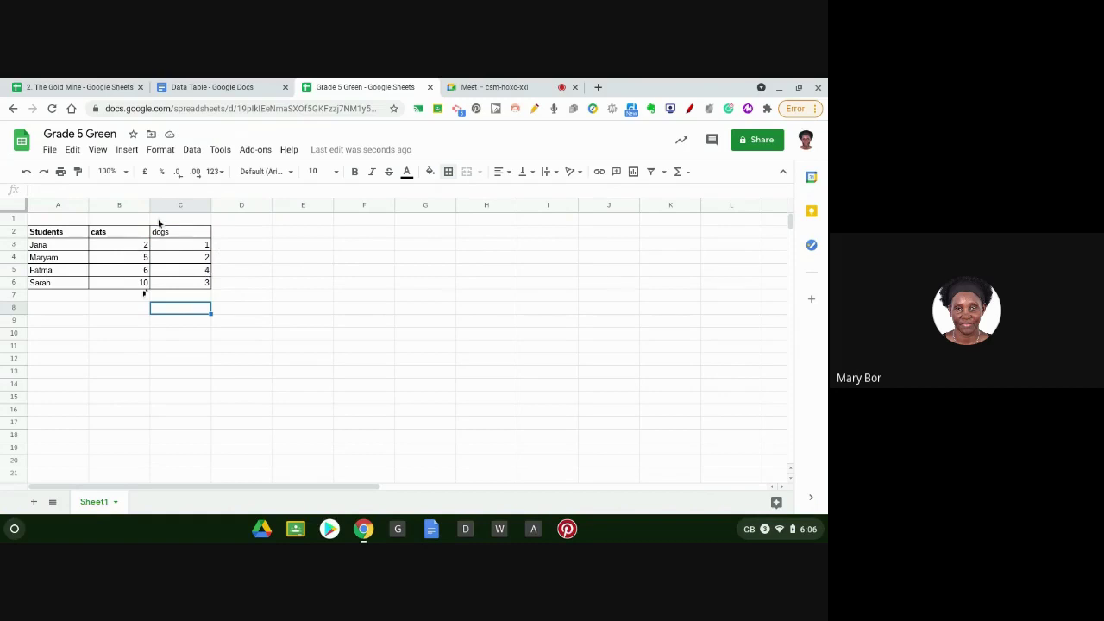
Step: Add a 'Total Pets' header in D2 and apply All borders to D2:D6
{"action": "left_click", "coordinate": [219, 237]}
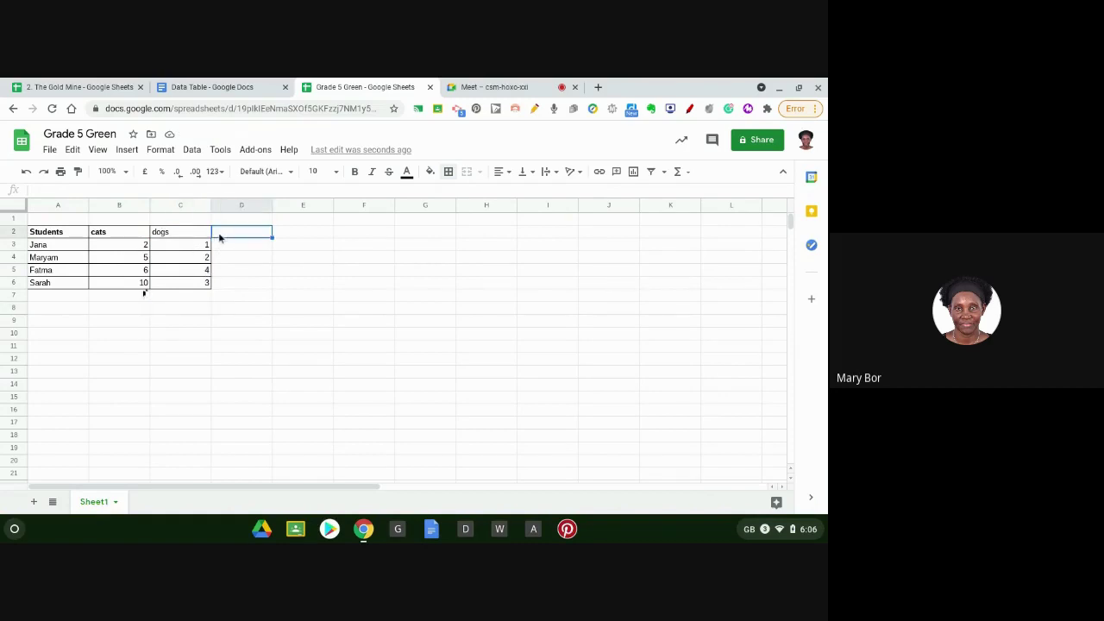
{"action": "type", "text": "Total Pet"}
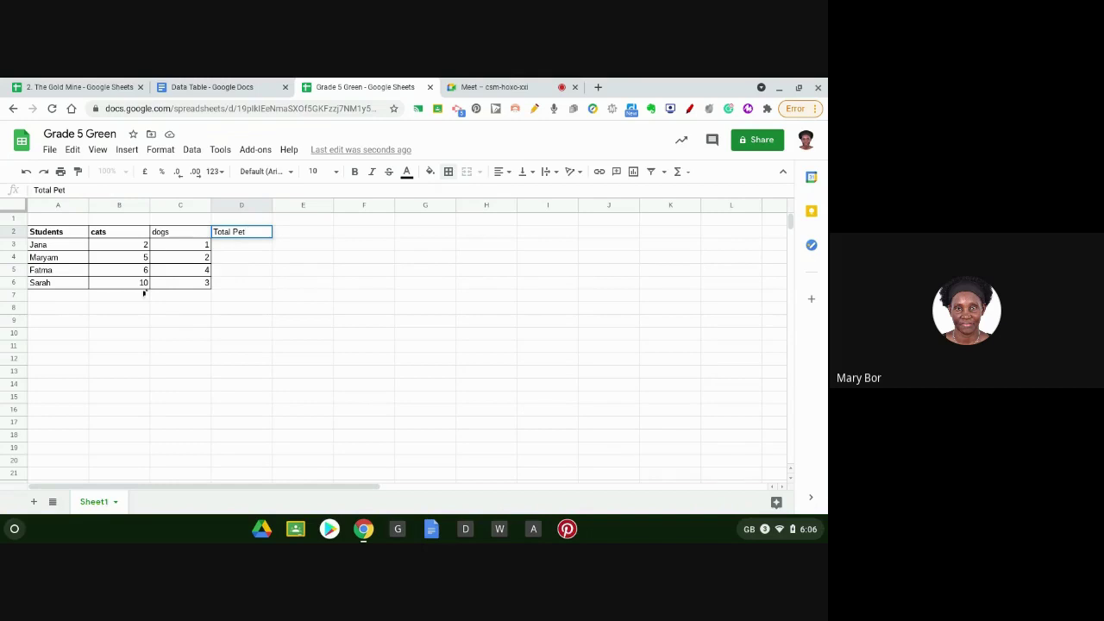
{"action": "type", "text": "s"}
{"action": "left_click", "coordinate": [230, 289]}
{"action": "left_click", "coordinate": [241, 235]}
{"action": "left_click_drag", "start_coordinate": [243, 241], "coordinate": [249, 285]}
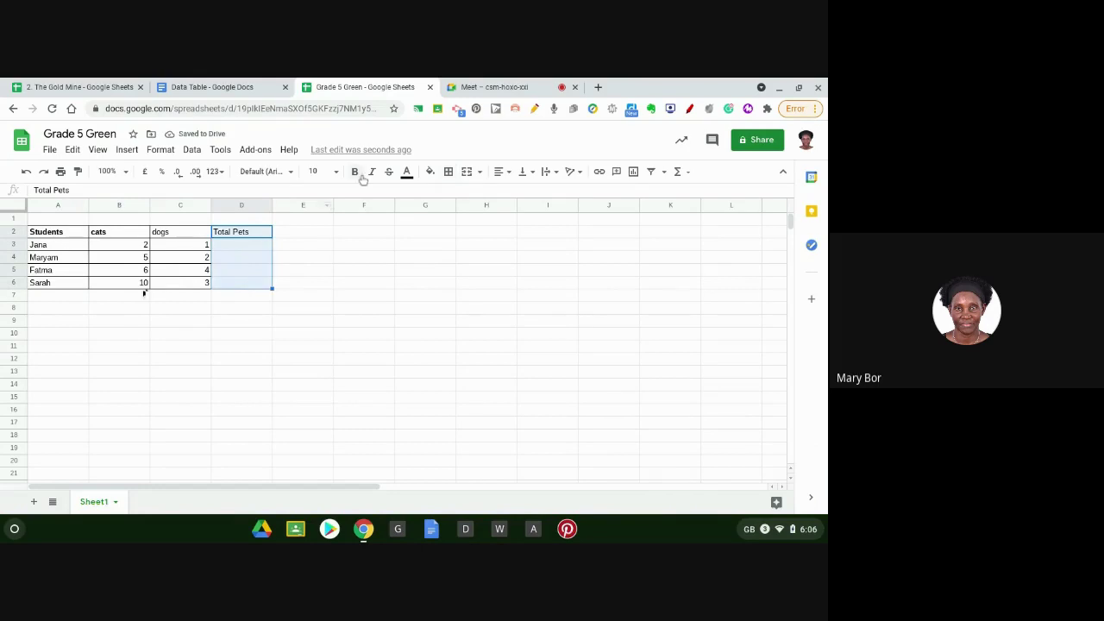
{"action": "left_click", "coordinate": [449, 173]}
{"action": "left_click", "coordinate": [453, 196]}
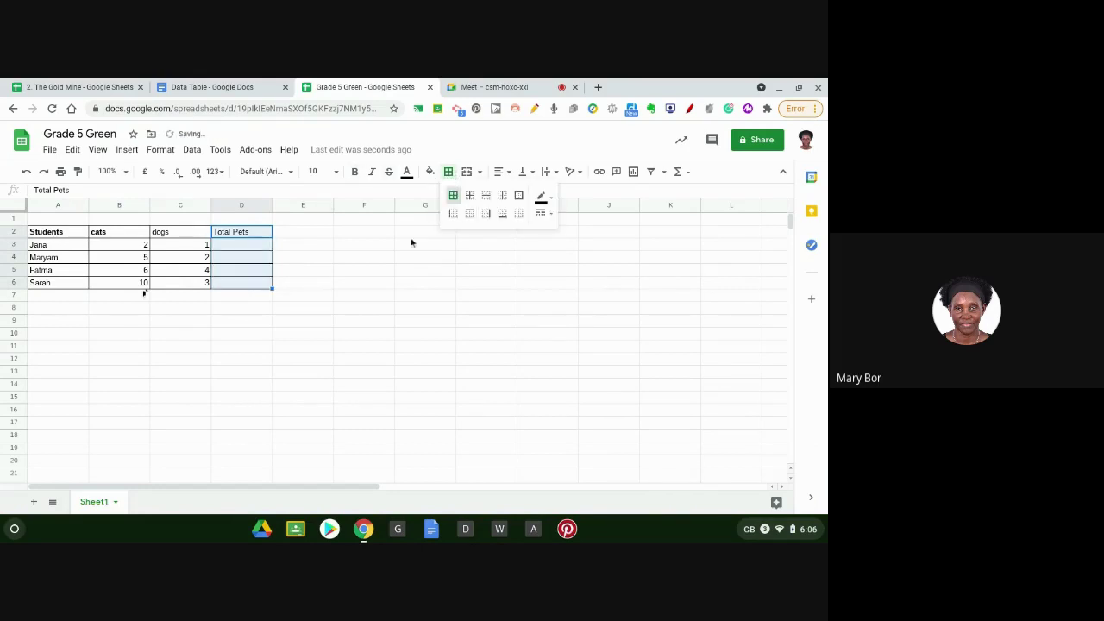
{"action": "left_click", "coordinate": [300, 359]}
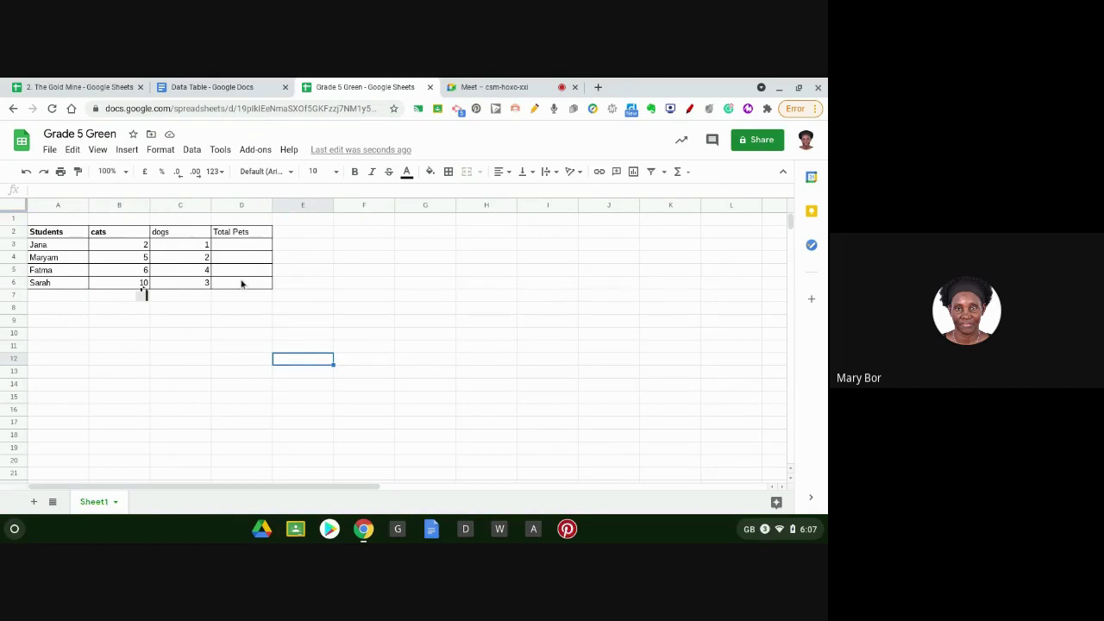
Step: Bold the dogs and Total Pets headers and the student names in A3:A6
{"action": "left_click", "coordinate": [166, 237]}
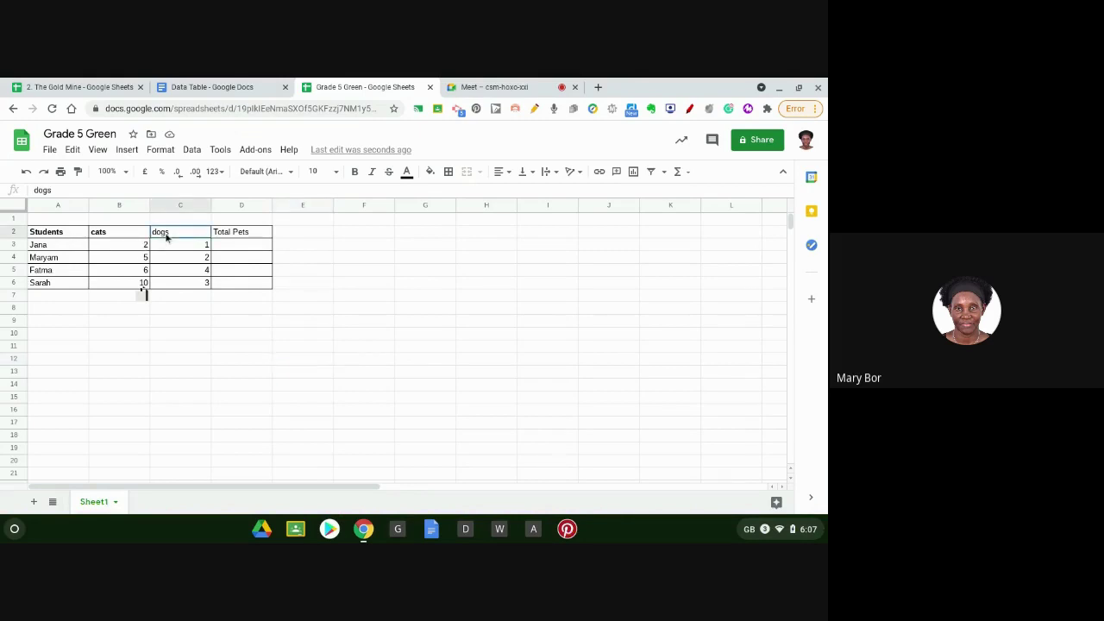
{"action": "left_click", "coordinate": [355, 171]}
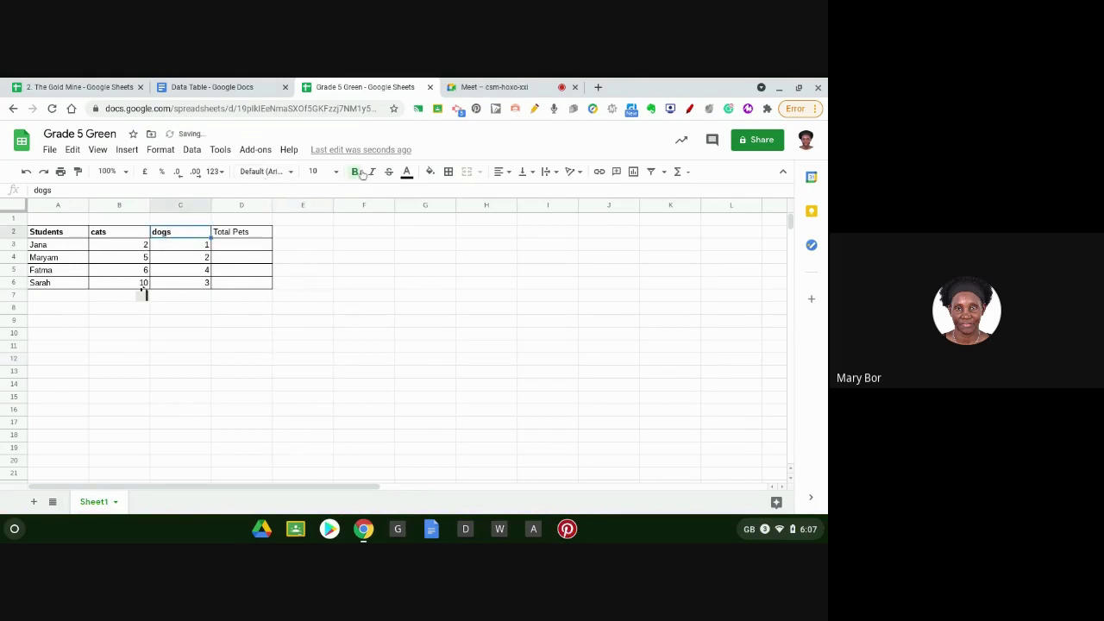
{"action": "left_click", "coordinate": [244, 237]}
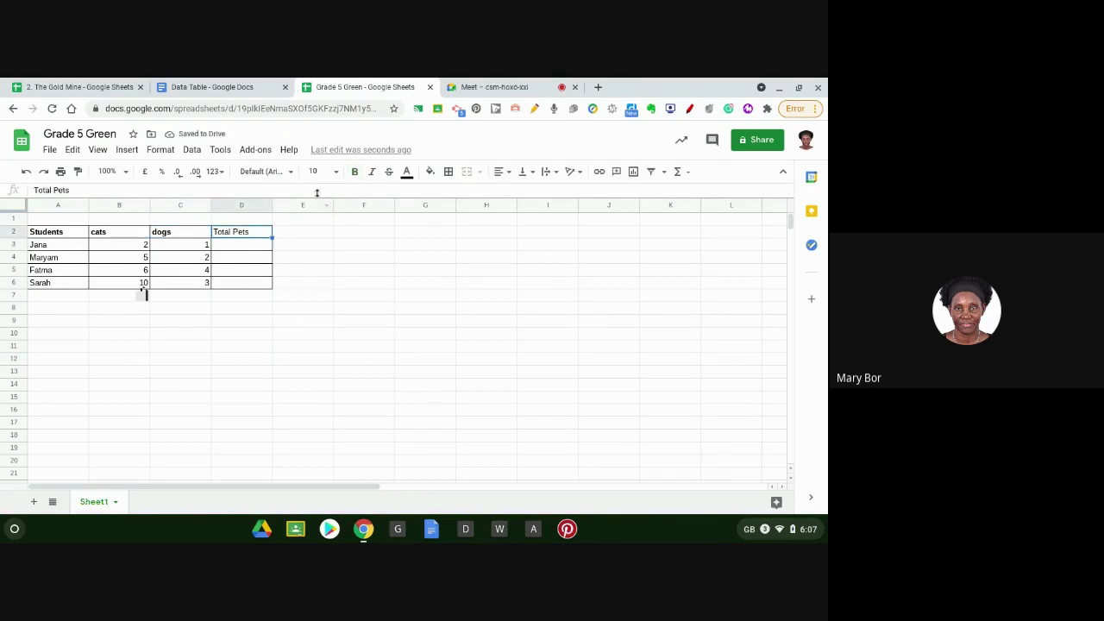
{"action": "left_click", "coordinate": [354, 170]}
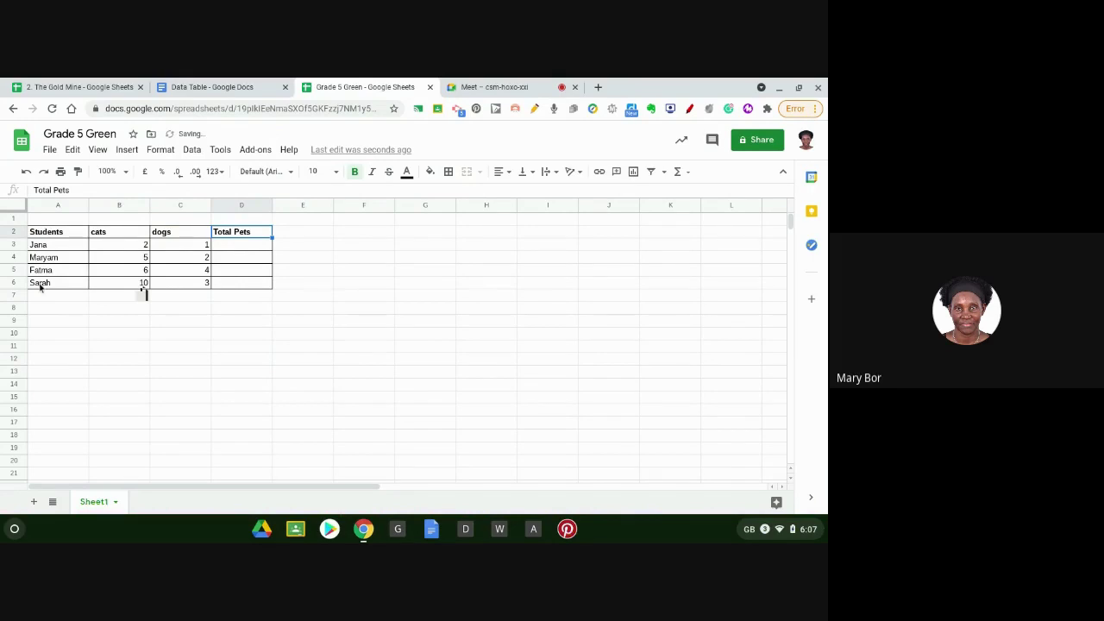
{"action": "left_click_drag", "start_coordinate": [64, 250], "coordinate": [66, 282]}
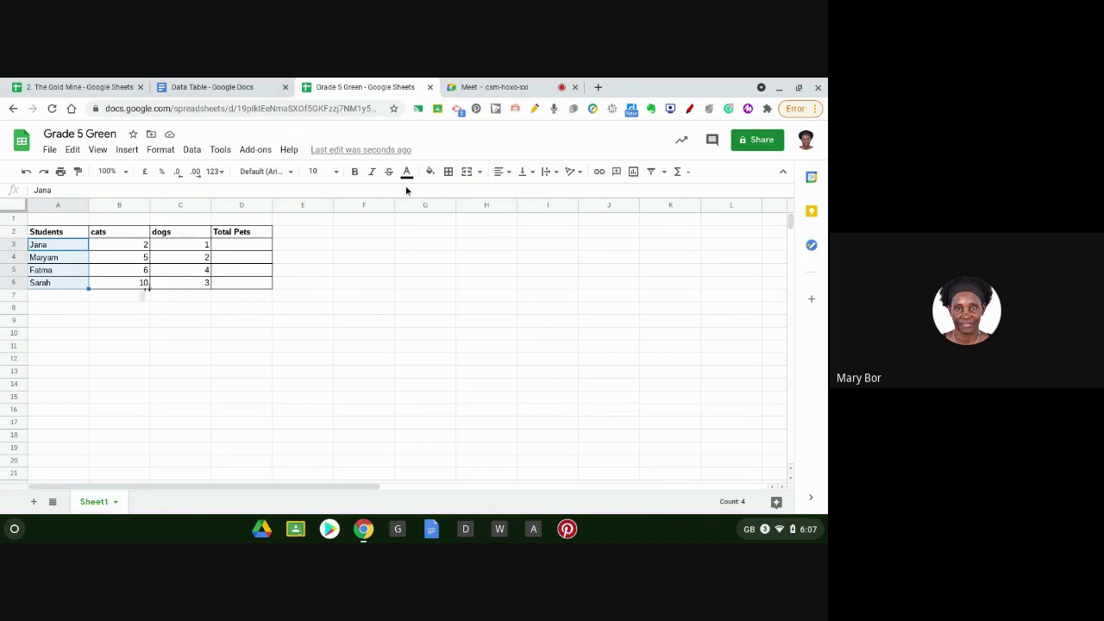
{"action": "left_click", "coordinate": [354, 170]}
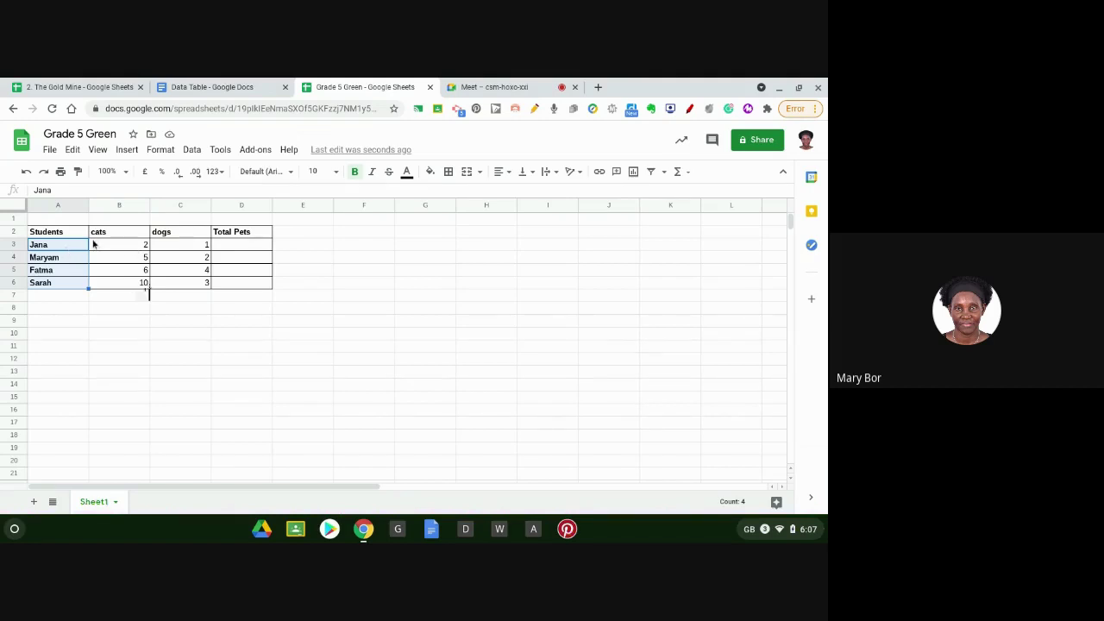
{"action": "left_click", "coordinate": [239, 248]}
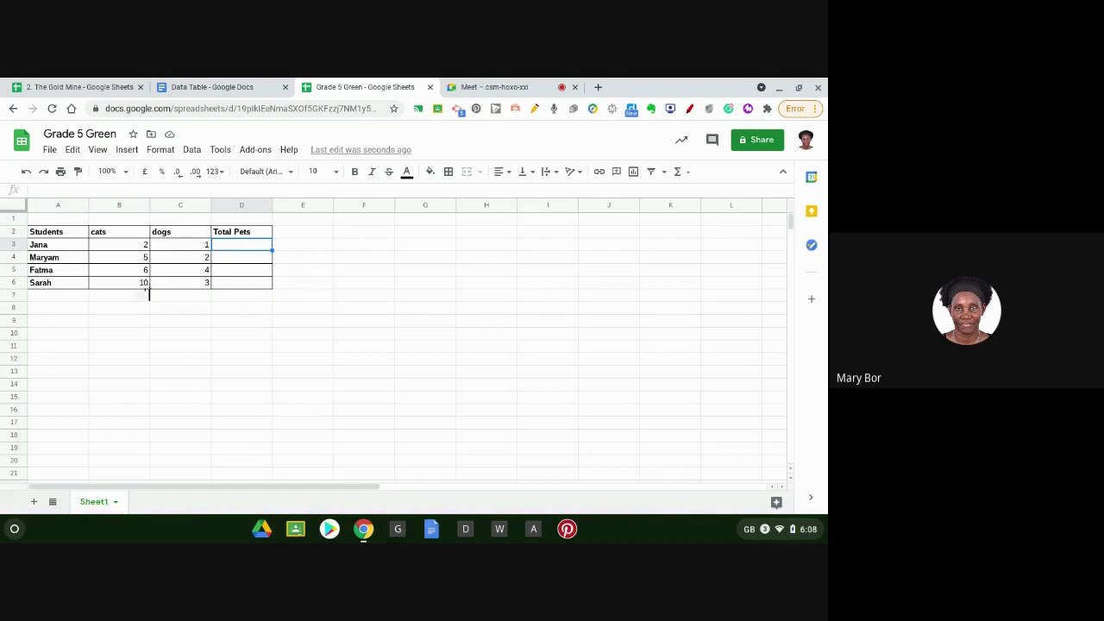
{"action": "type", "text": "="}
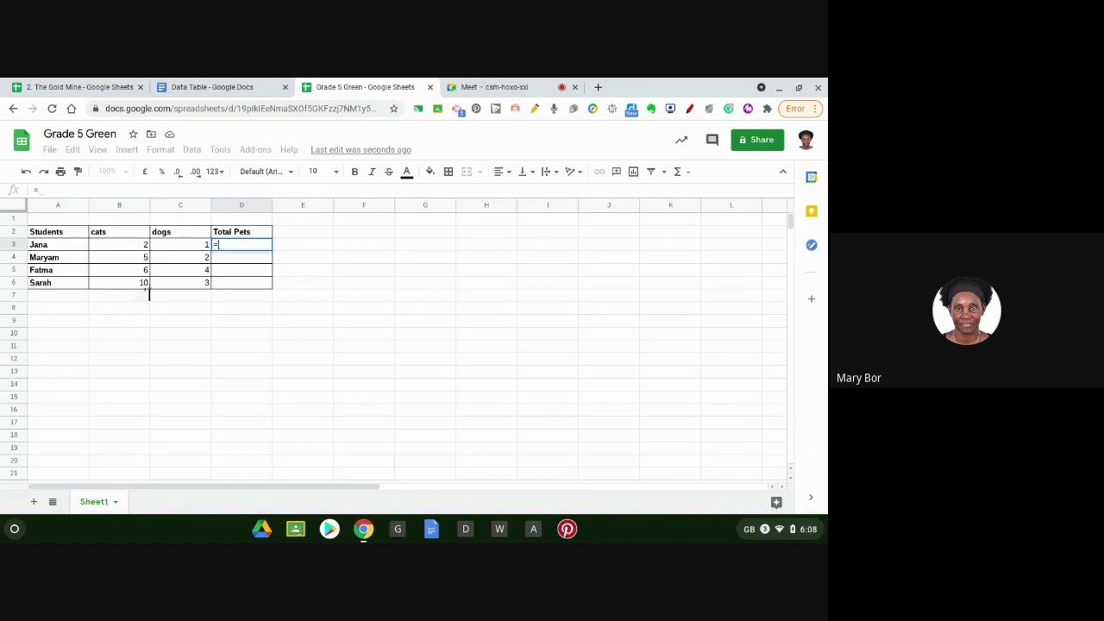
{"action": "left_click", "coordinate": [137, 249]}
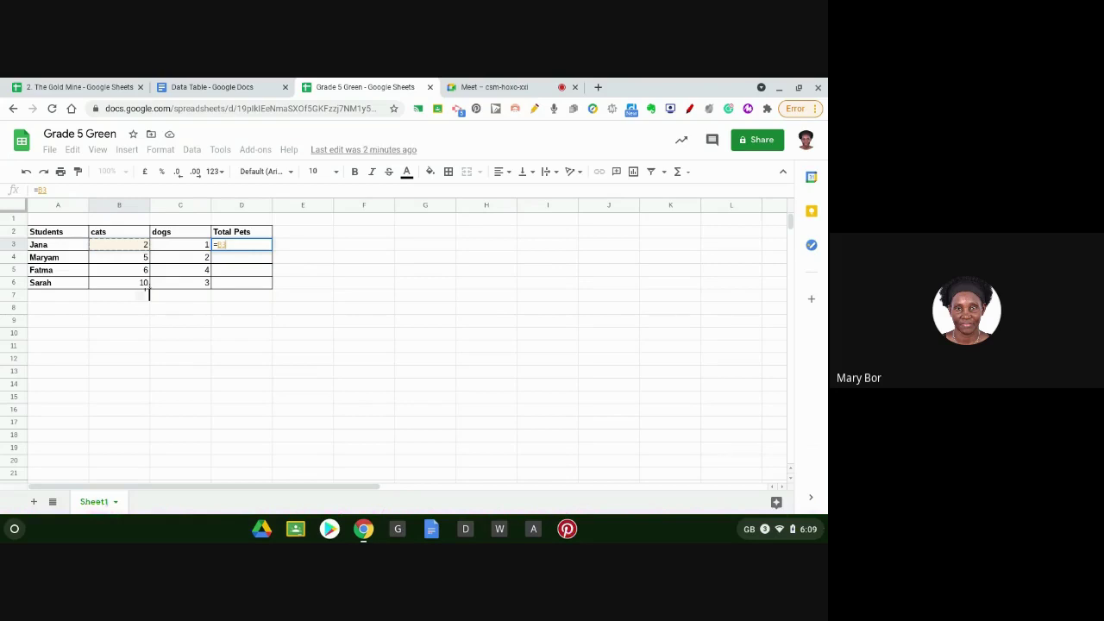
{"action": "type", "text": "+"}
{"action": "left_click", "coordinate": [183, 247]}
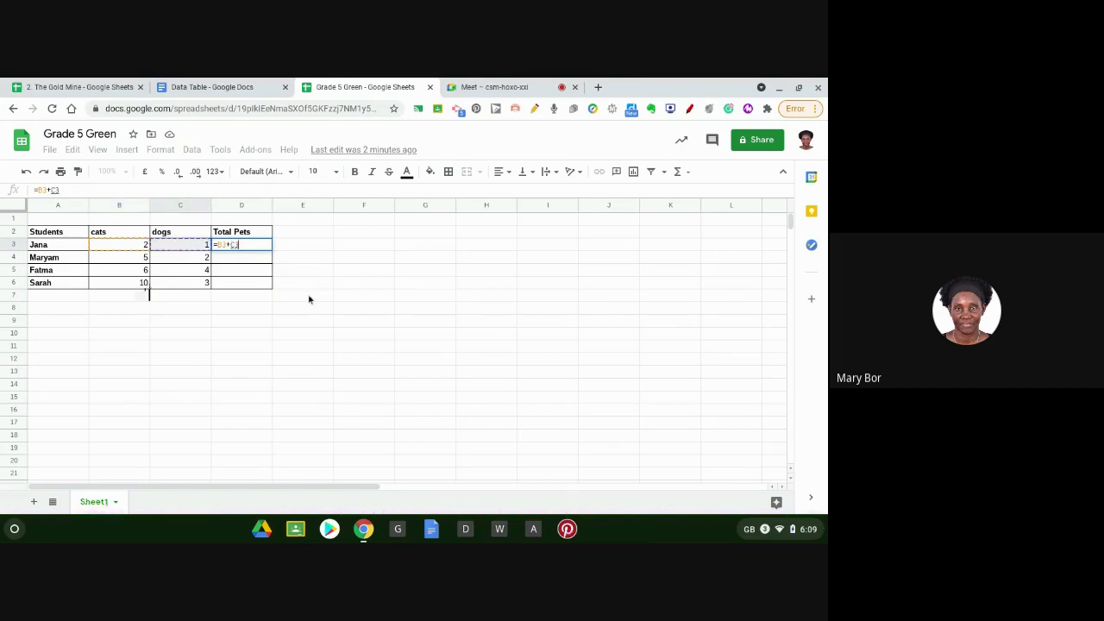
{"action": "scroll", "coordinate": [146, 311], "scroll_direction": "down", "scroll_amount": 1}
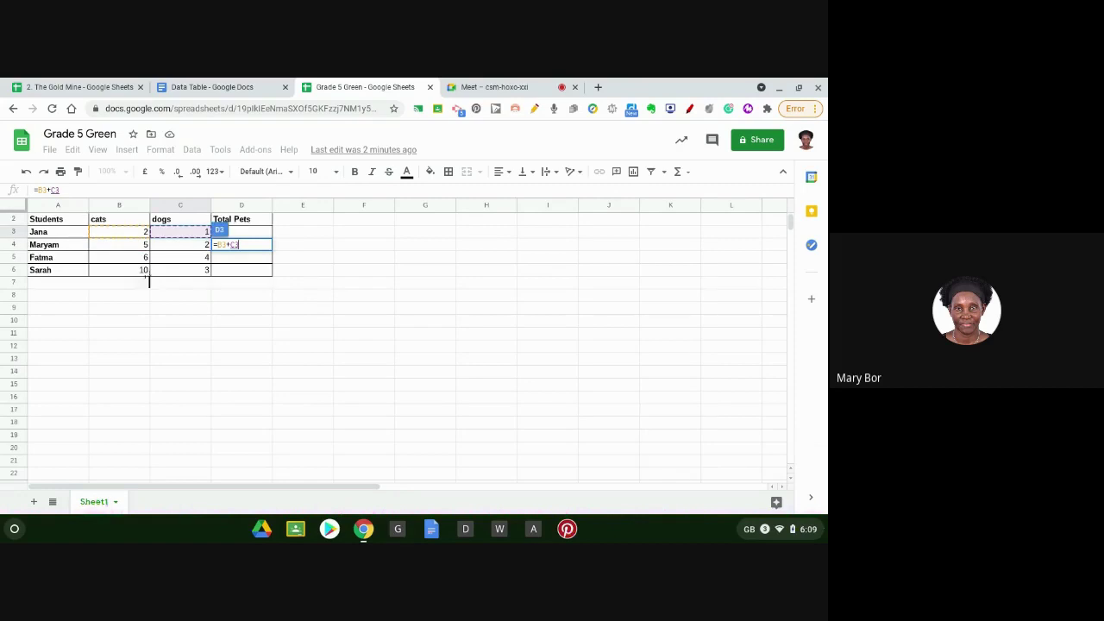
{"action": "scroll", "coordinate": [149, 282], "scroll_direction": "up", "scroll_amount": 1}
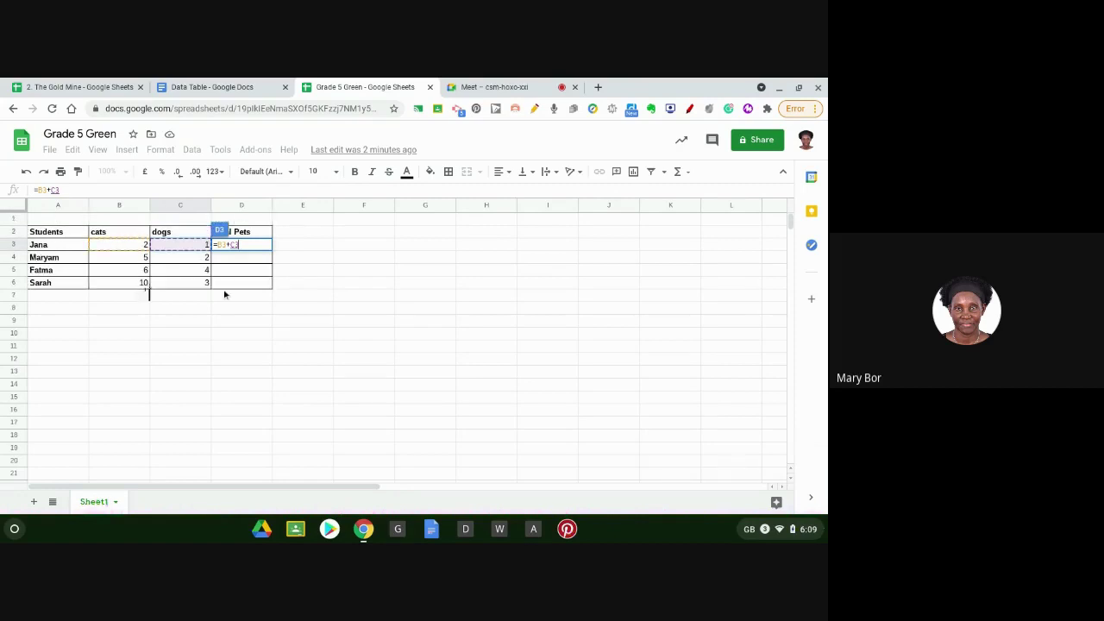
{"action": "left_click", "coordinate": [239, 298]}
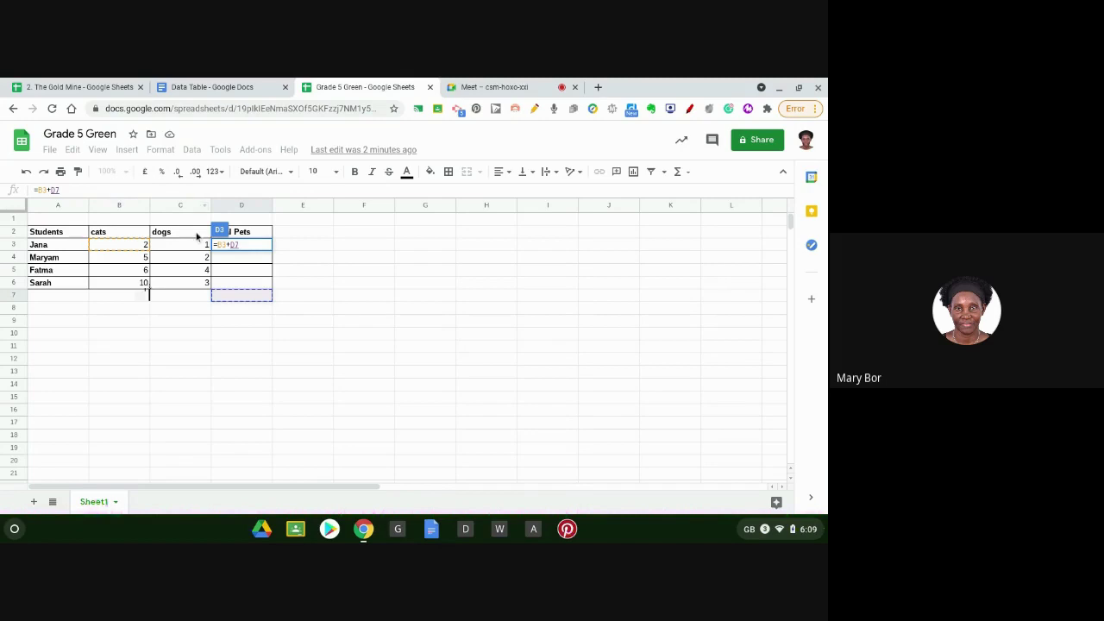
{"action": "left_click", "coordinate": [358, 338]}
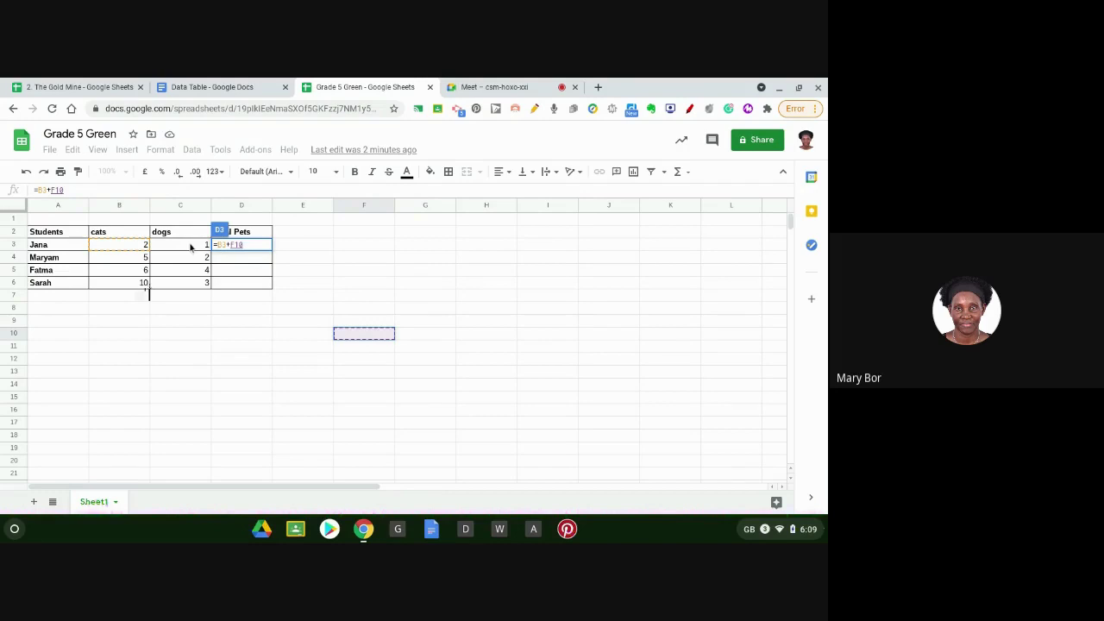
{"action": "key", "text": "BackSpace"}
{"action": "key", "text": "BackSpace"}
{"action": "key", "text": "BackSpace"}
{"action": "key", "text": "BackSpace"}
{"action": "key", "text": "BackSpace"}
{"action": "key", "text": "BackSpace"}
{"action": "key", "text": "BackSpace"}
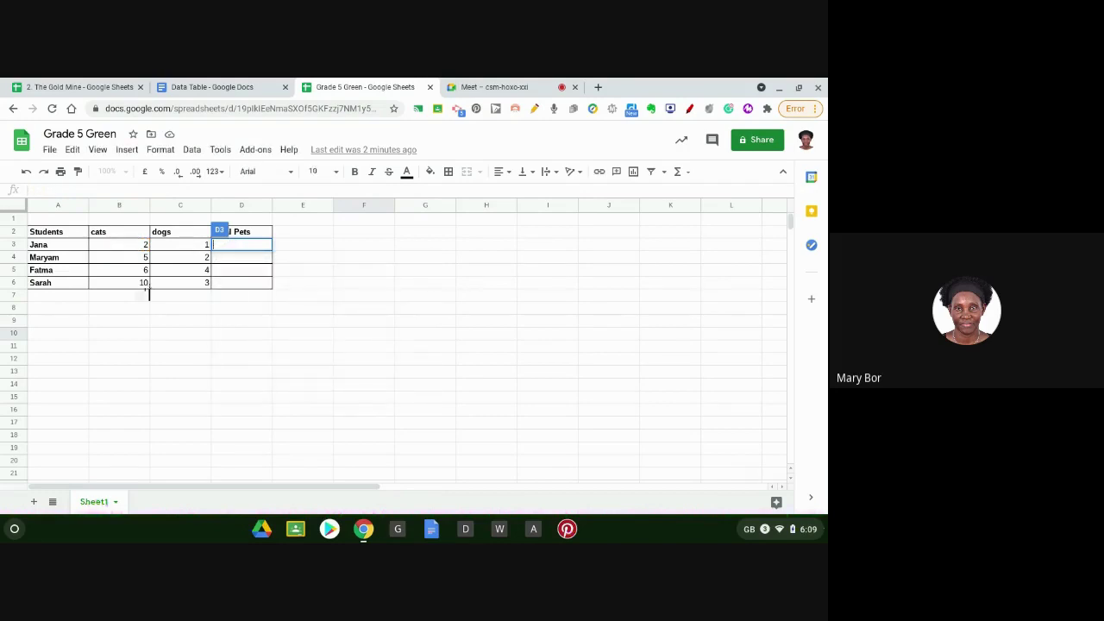
Step: Zoom the sheet view to 150%
{"action": "left_click", "coordinate": [317, 287]}
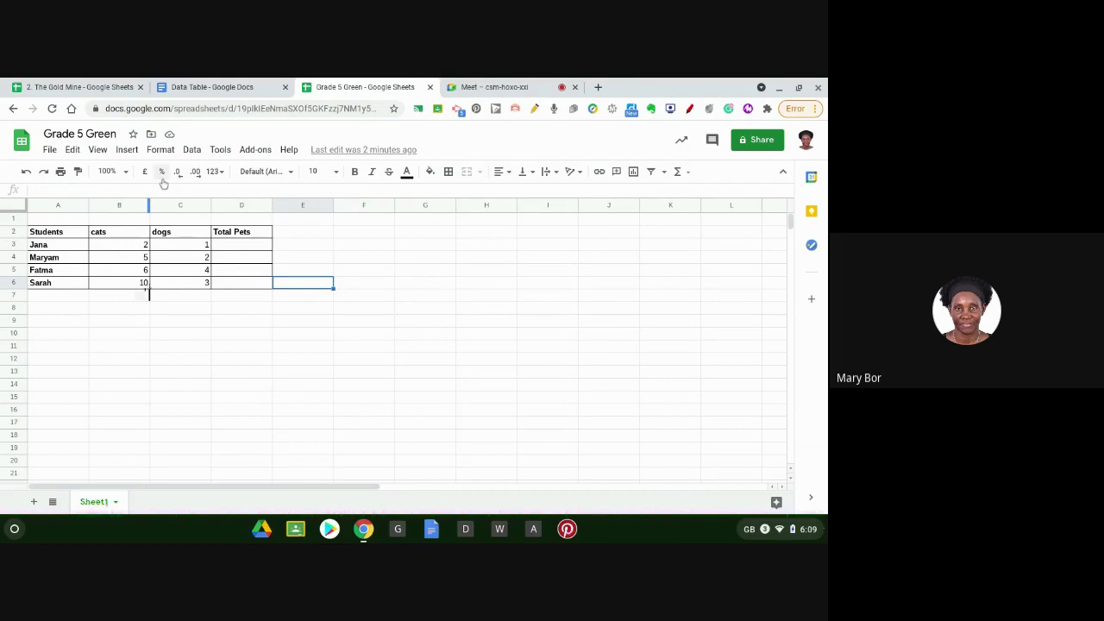
{"action": "left_click", "coordinate": [126, 173]}
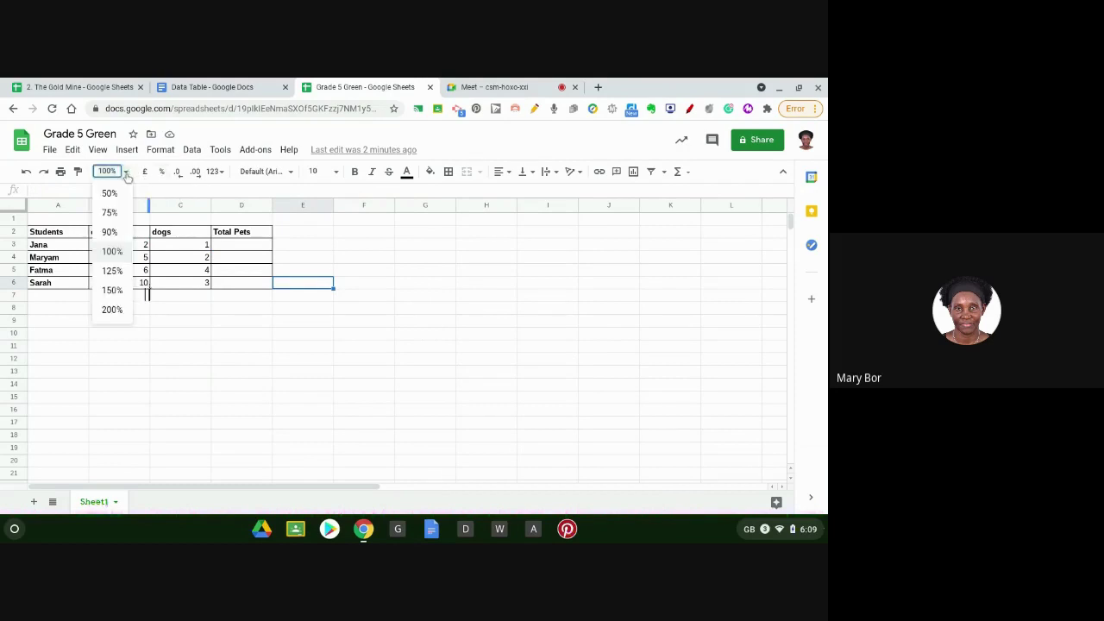
{"action": "left_click", "coordinate": [113, 290]}
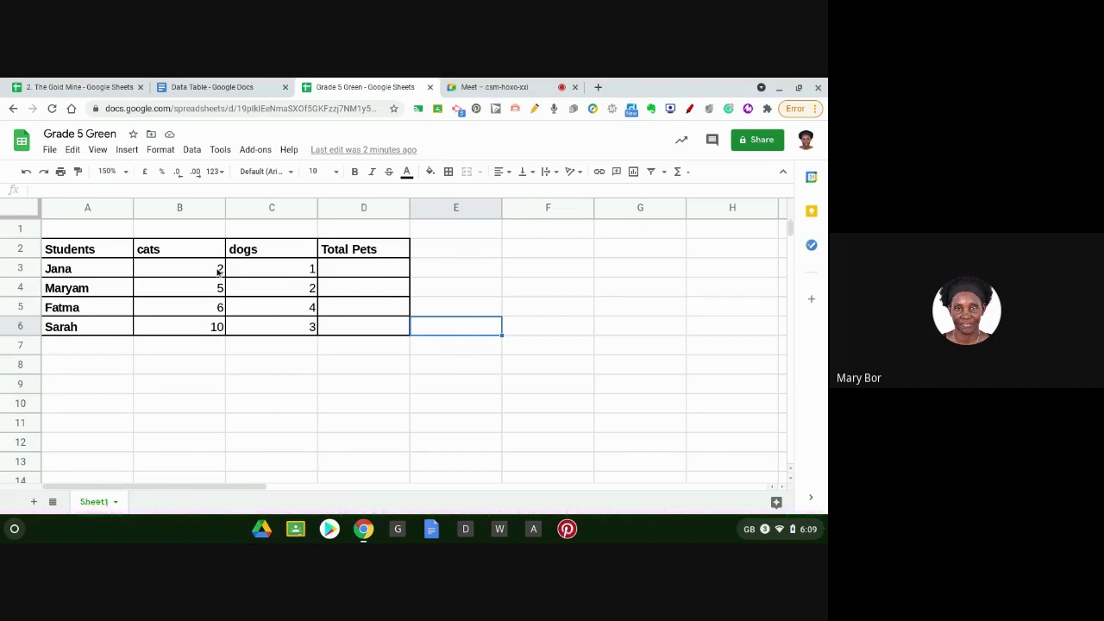
Step: Enter the formula =B3+C3 in D3 so the first student's Total Pets shows 3
{"action": "left_click", "coordinate": [340, 272]}
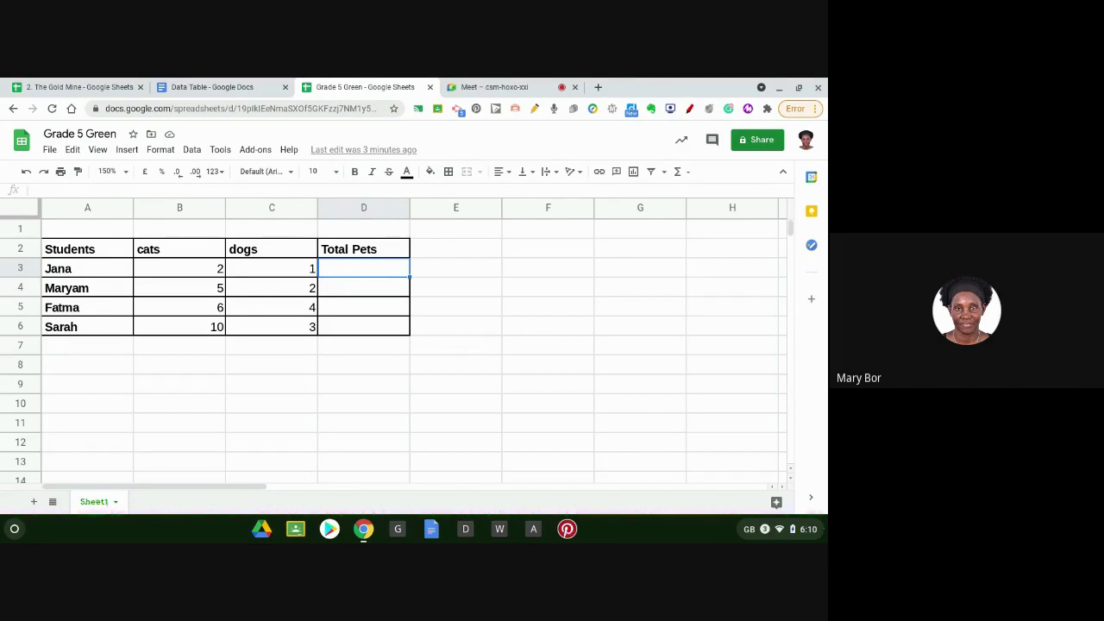
{"action": "type", "text": "="}
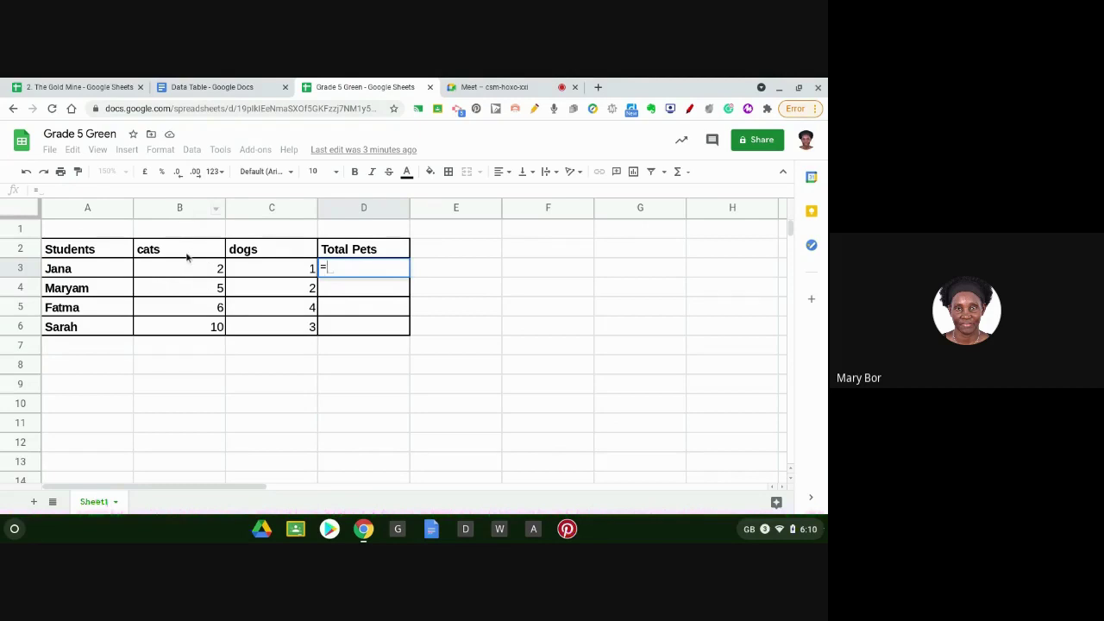
{"action": "left_click", "coordinate": [200, 274]}
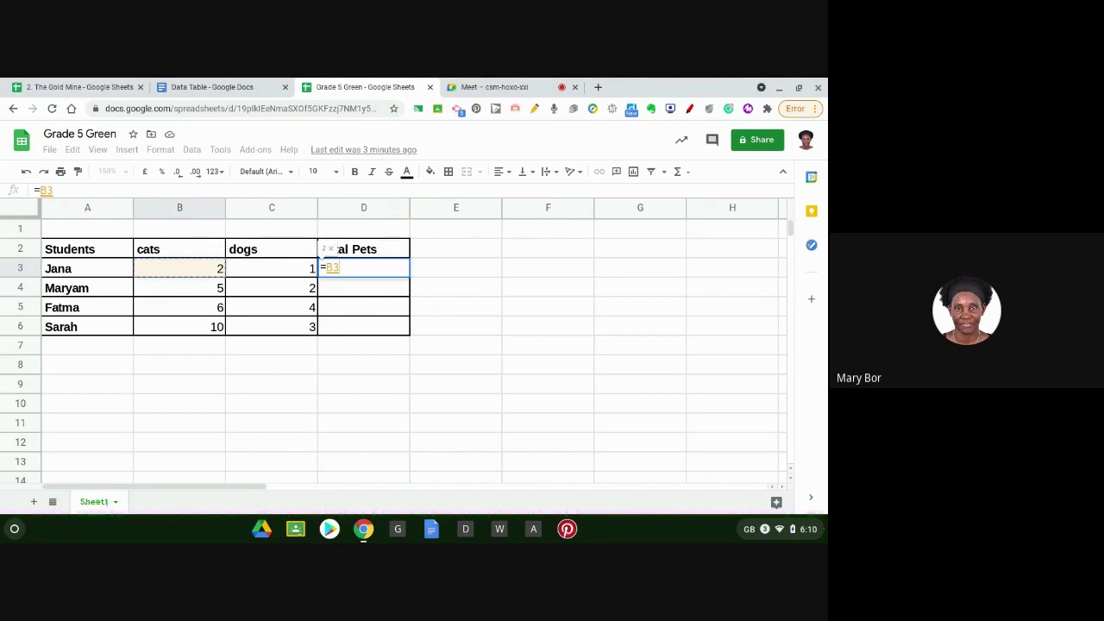
{"action": "type", "text": "="}
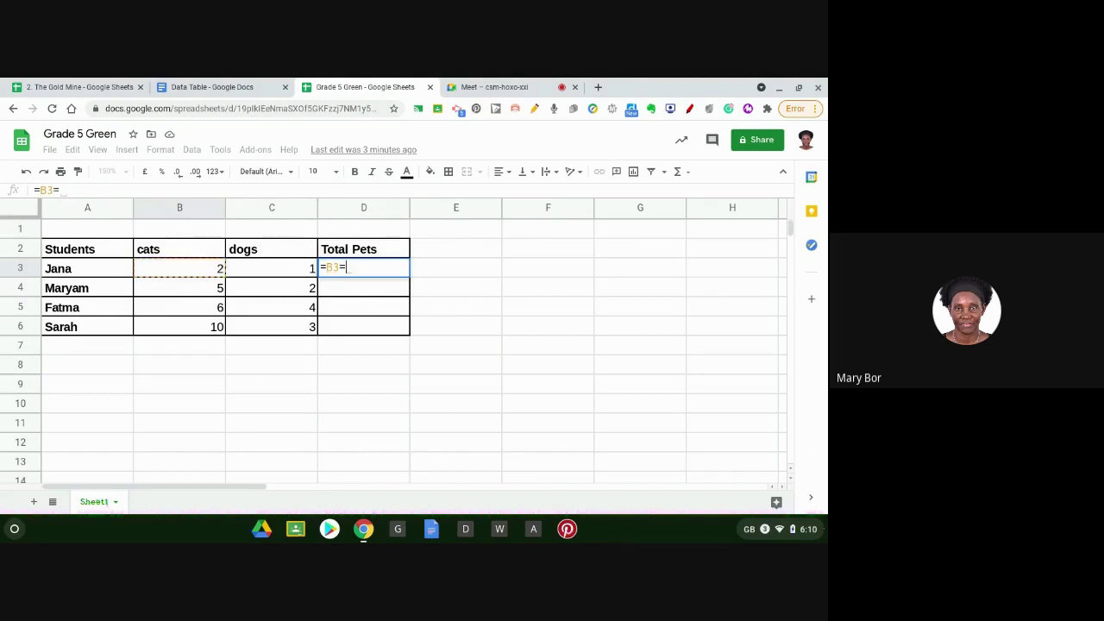
{"action": "key", "text": "BackSpace"}
{"action": "left_click", "coordinate": [293, 269]}
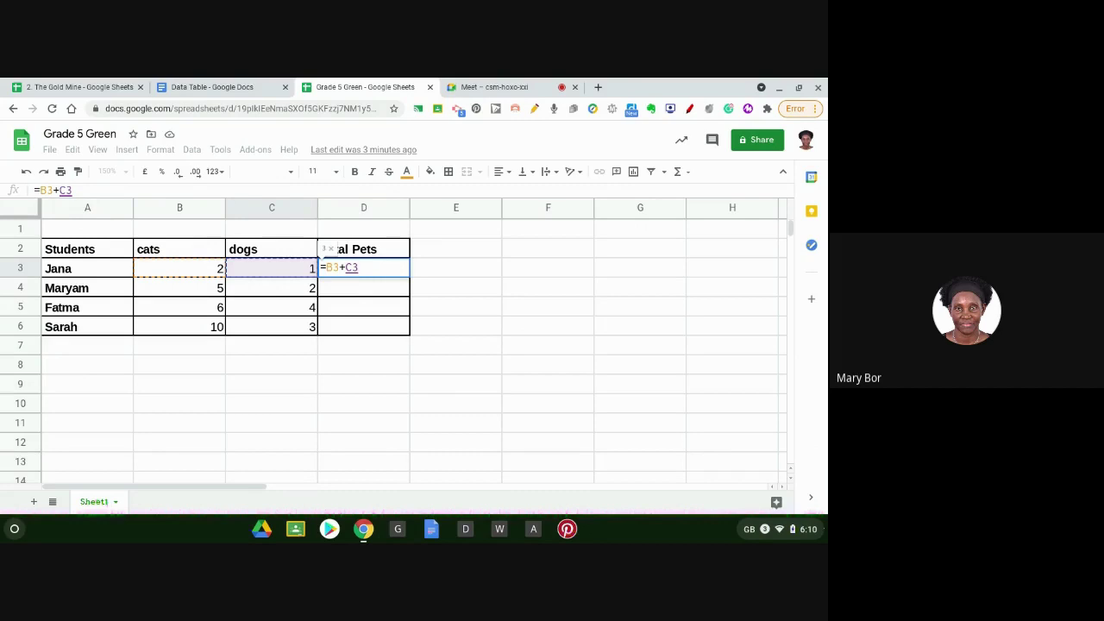
{"action": "key", "text": "Return"}
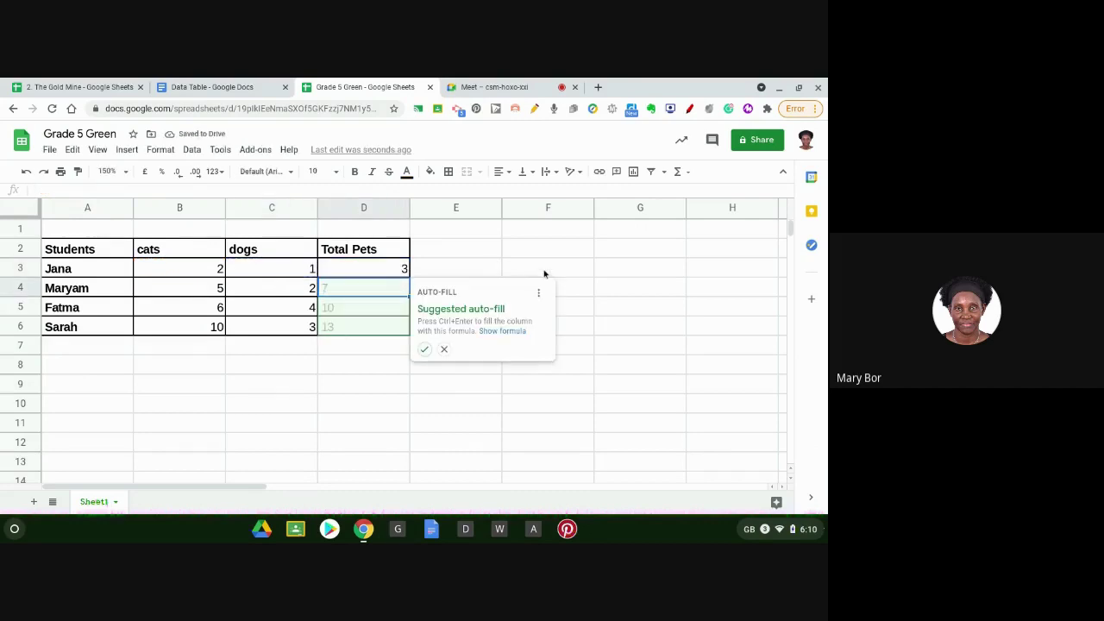
Step: Dismiss the suggested auto-fill so Total Pets cells D4 to D6 stay empty
{"action": "left_click", "coordinate": [444, 349]}
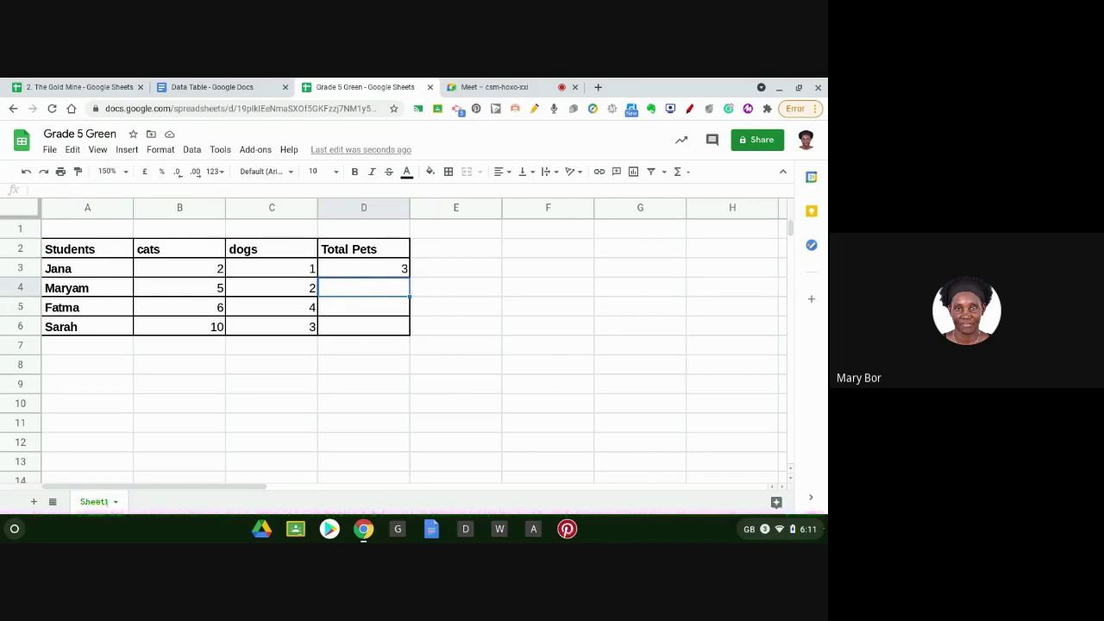
Step: Enter =B4+C4 in D4 so Maryam's Total Pets shows 7
{"action": "type", "text": "="}
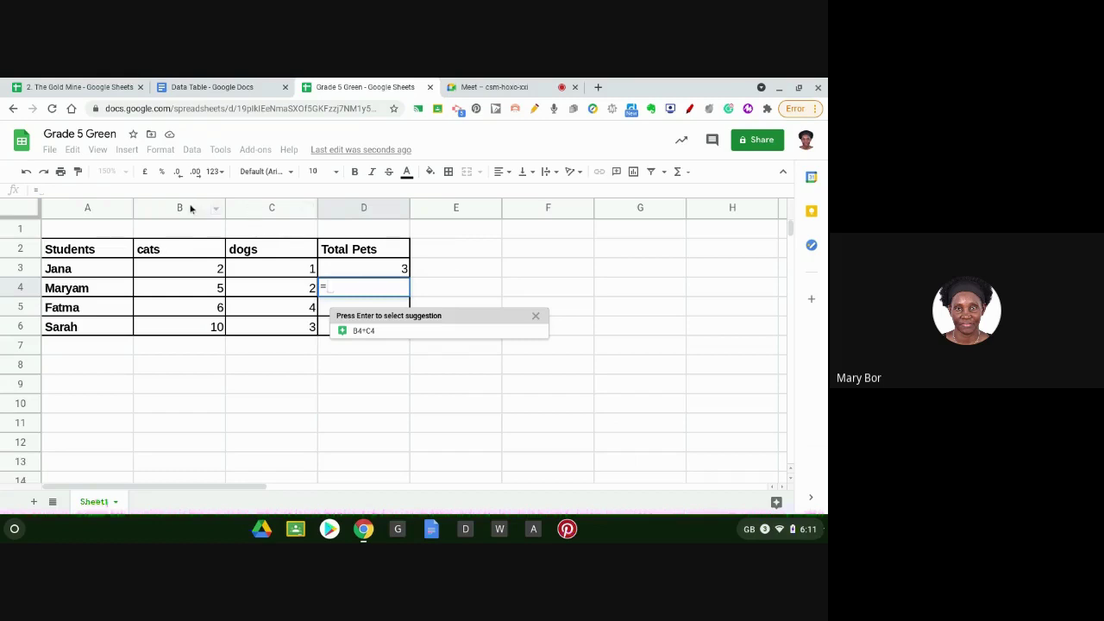
{"action": "left_click", "coordinate": [216, 292]}
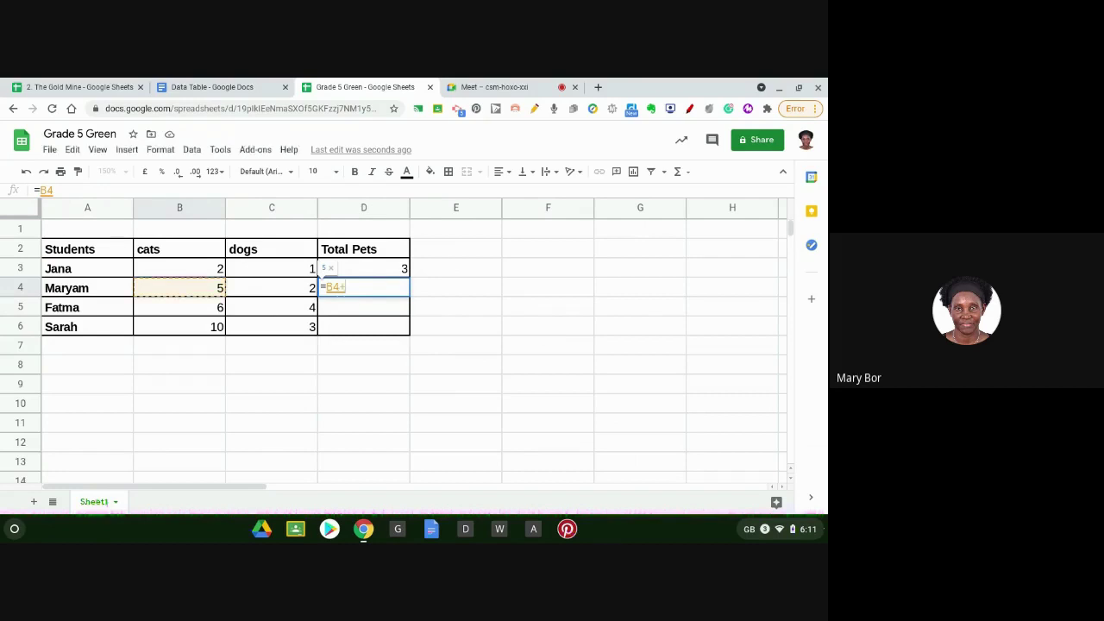
{"action": "type", "text": "+"}
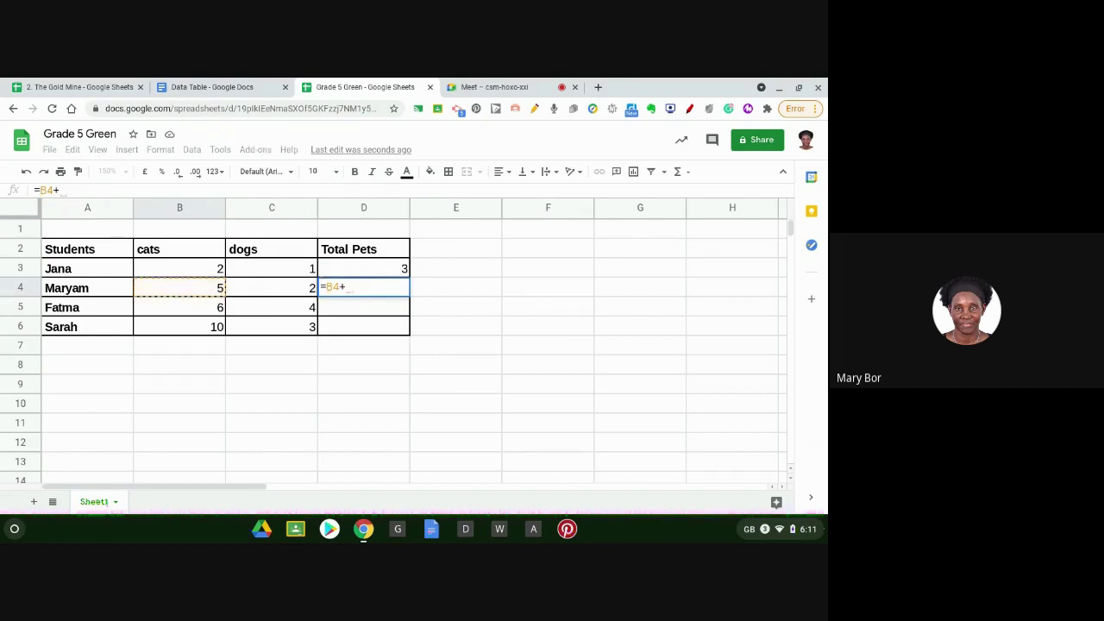
{"action": "left_click", "coordinate": [302, 290]}
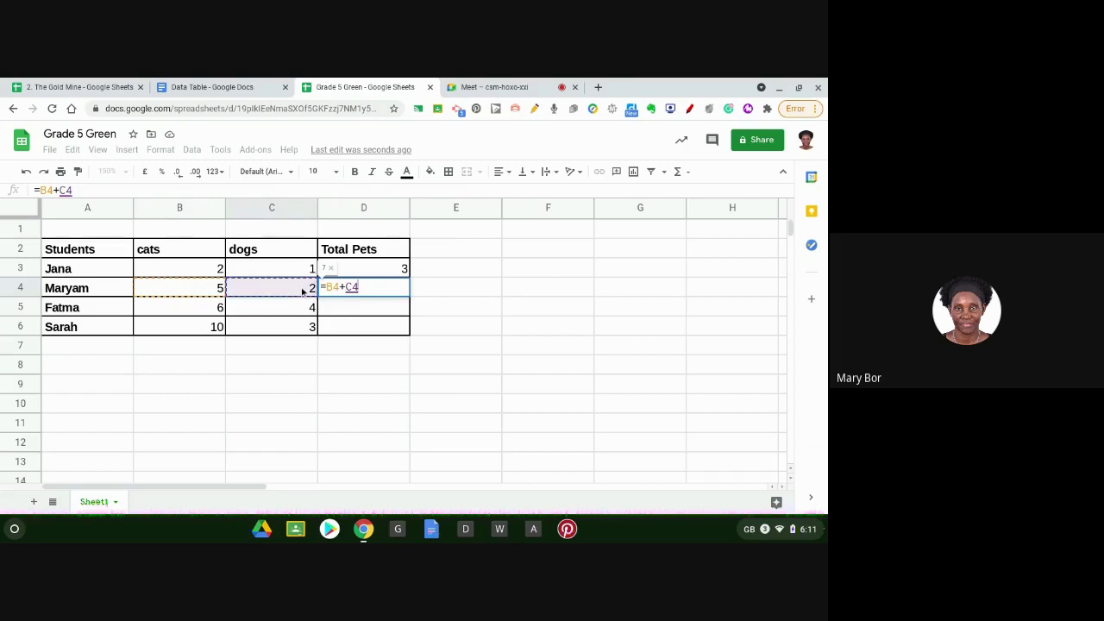
{"action": "key", "text": "Return"}
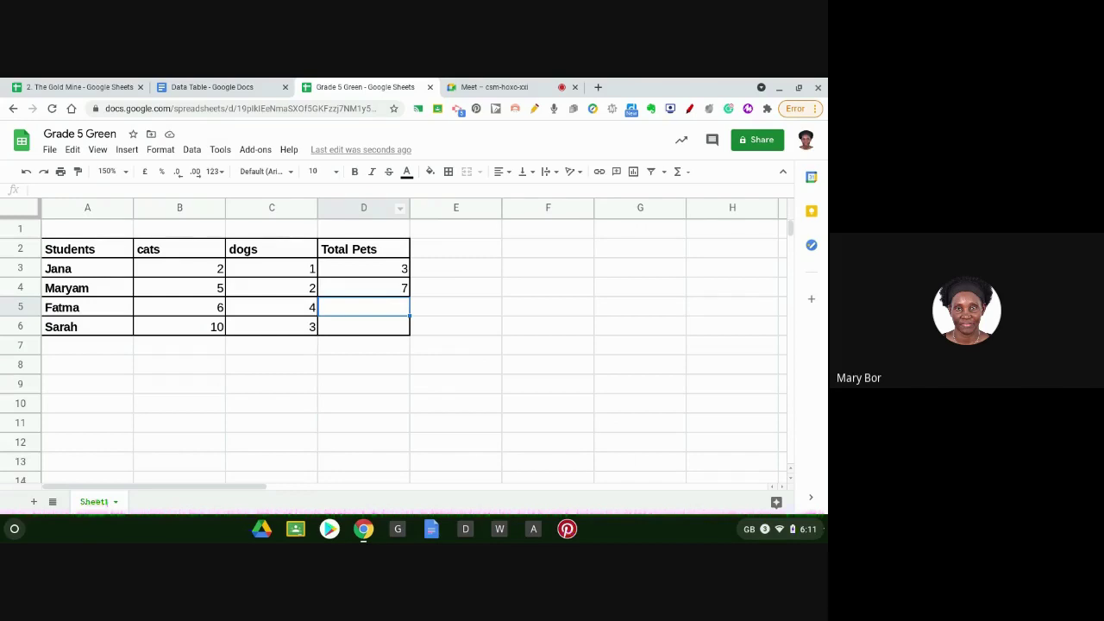
Step: Type a plus sign in A8, insert and remove an A9 reference, then clear the cell
{"action": "left_click", "coordinate": [93, 371]}
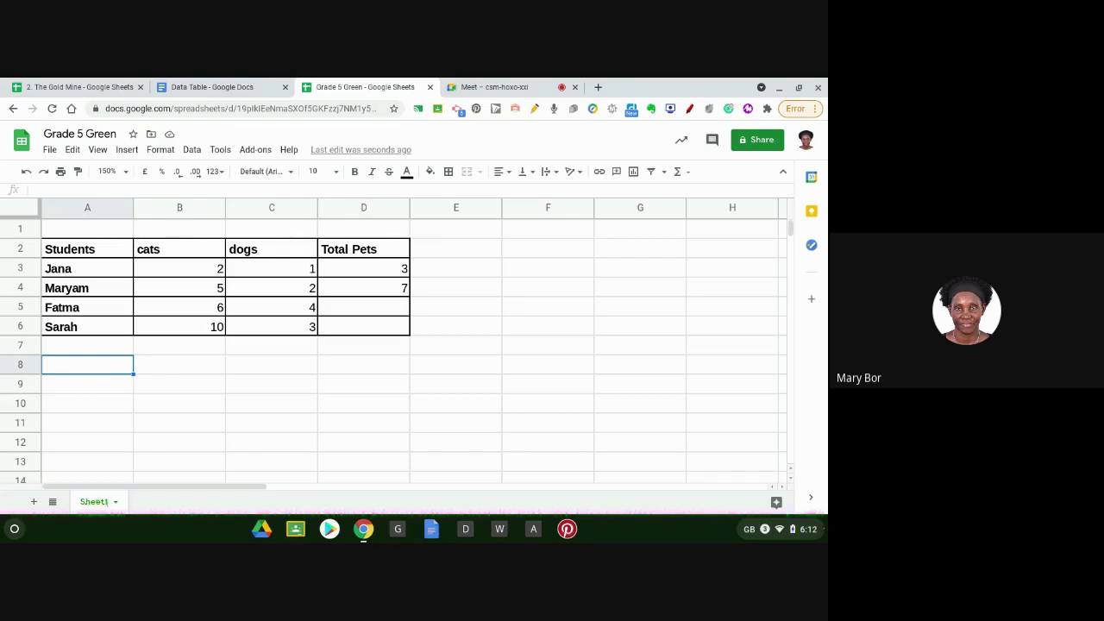
{"action": "type", "text": "+"}
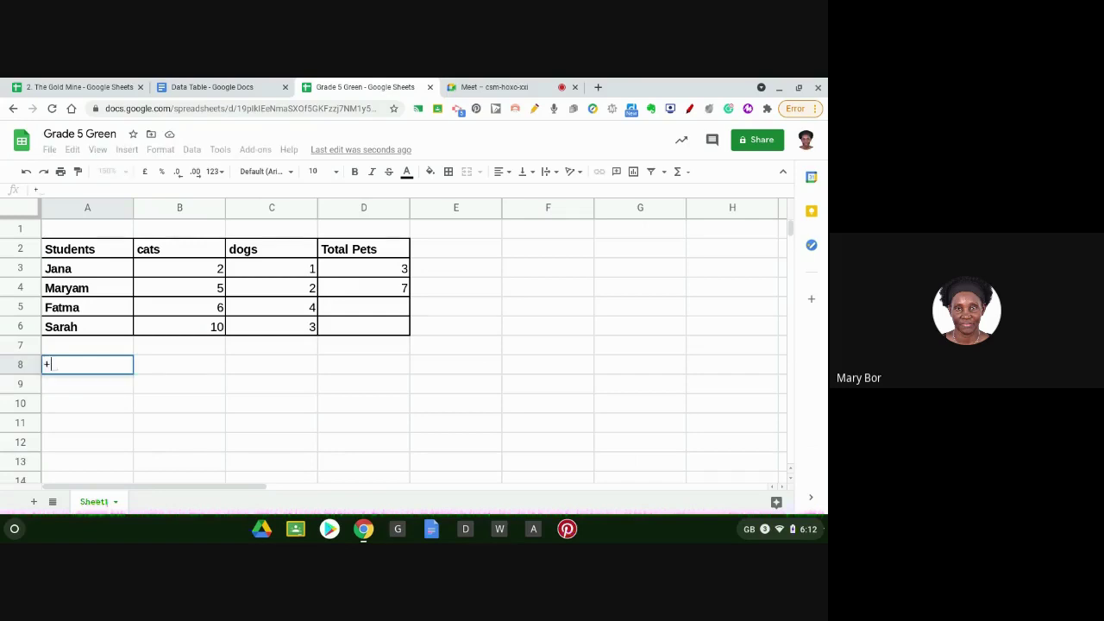
{"action": "left_click", "coordinate": [59, 392]}
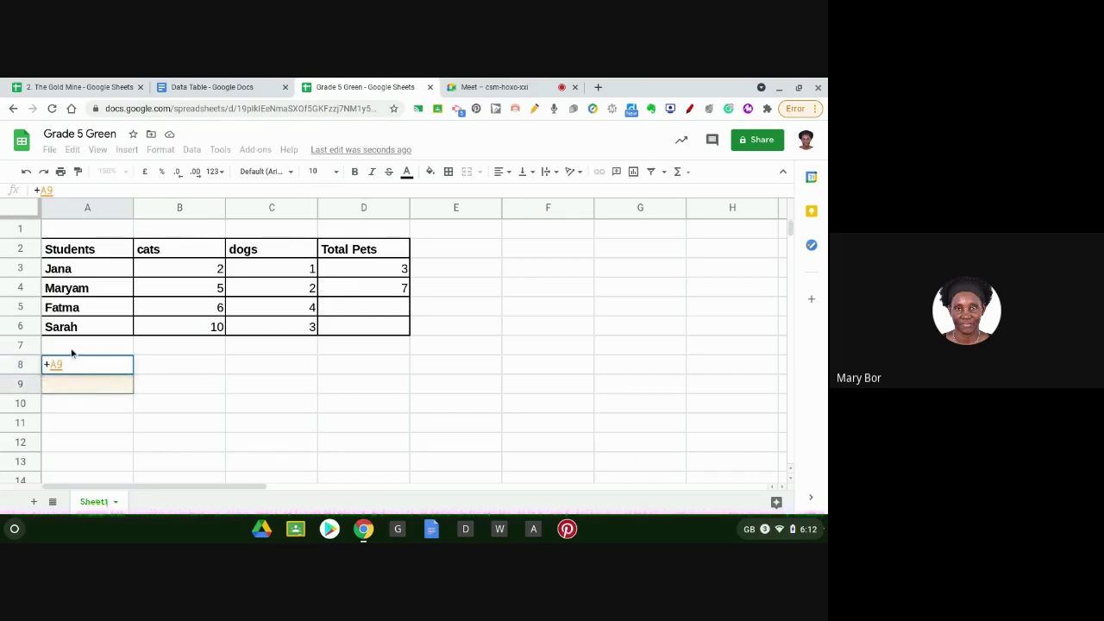
{"action": "left_click", "coordinate": [68, 359]}
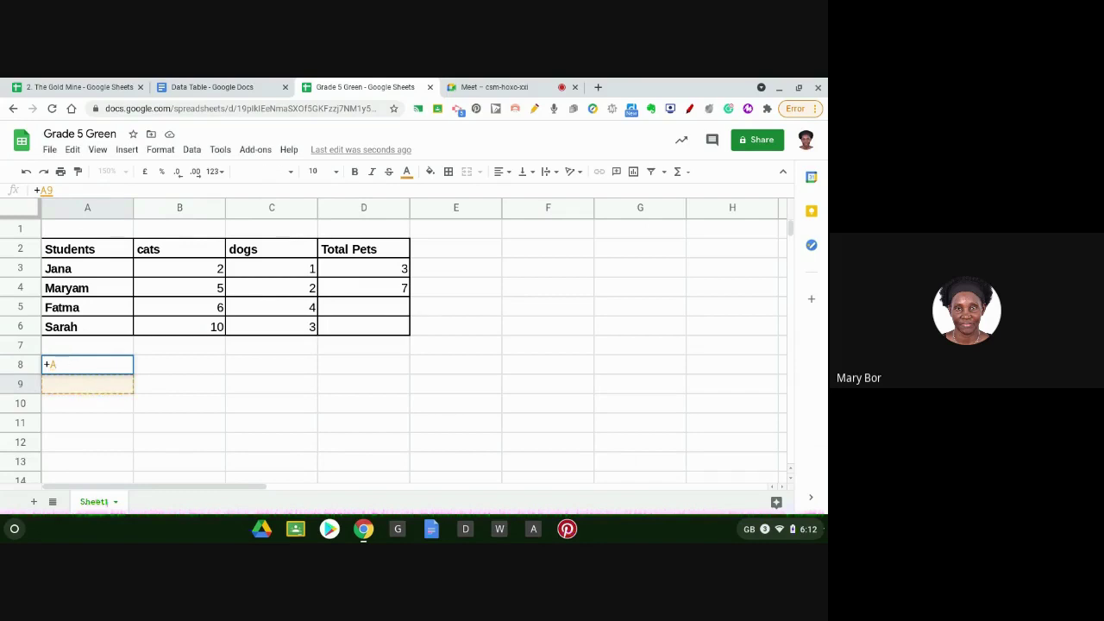
{"action": "key", "text": "BackSpace"}
{"action": "key", "text": "BackSpace"}
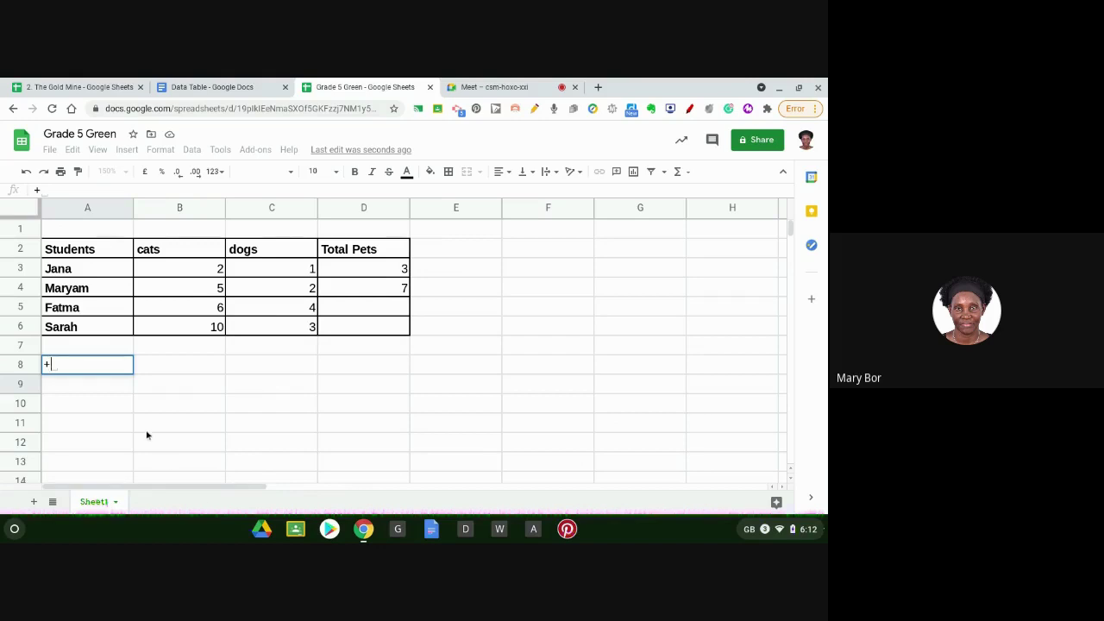
{"action": "left_click", "coordinate": [105, 388]}
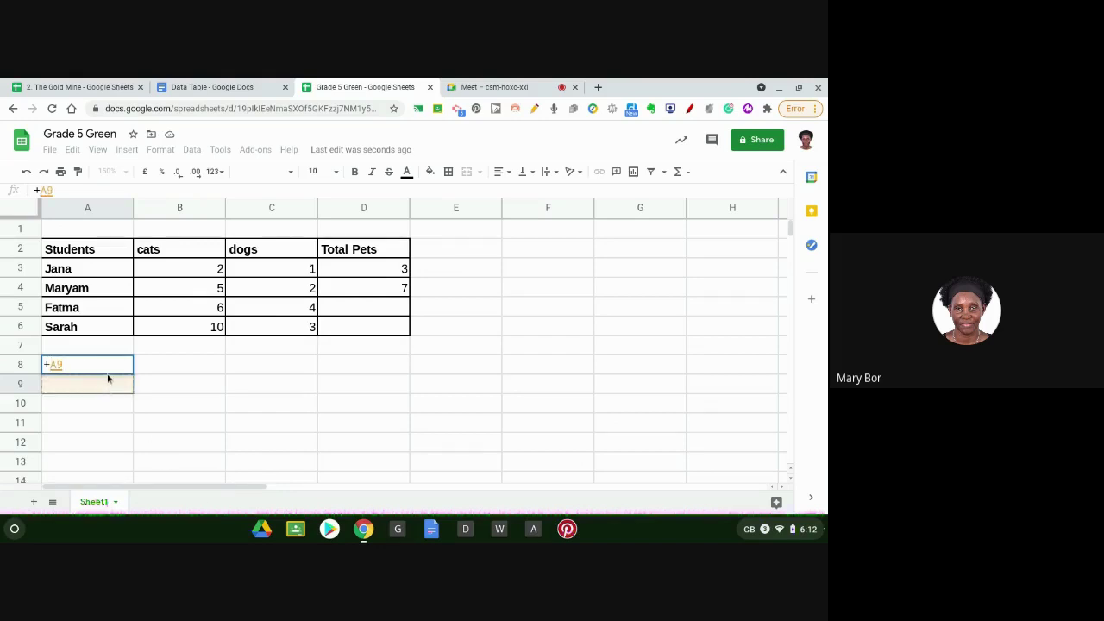
{"action": "left_click", "coordinate": [111, 365]}
{"action": "key", "text": "BackSpace"}
{"action": "key", "text": "BackSpace"}
{"action": "key", "text": "BackSpace"}
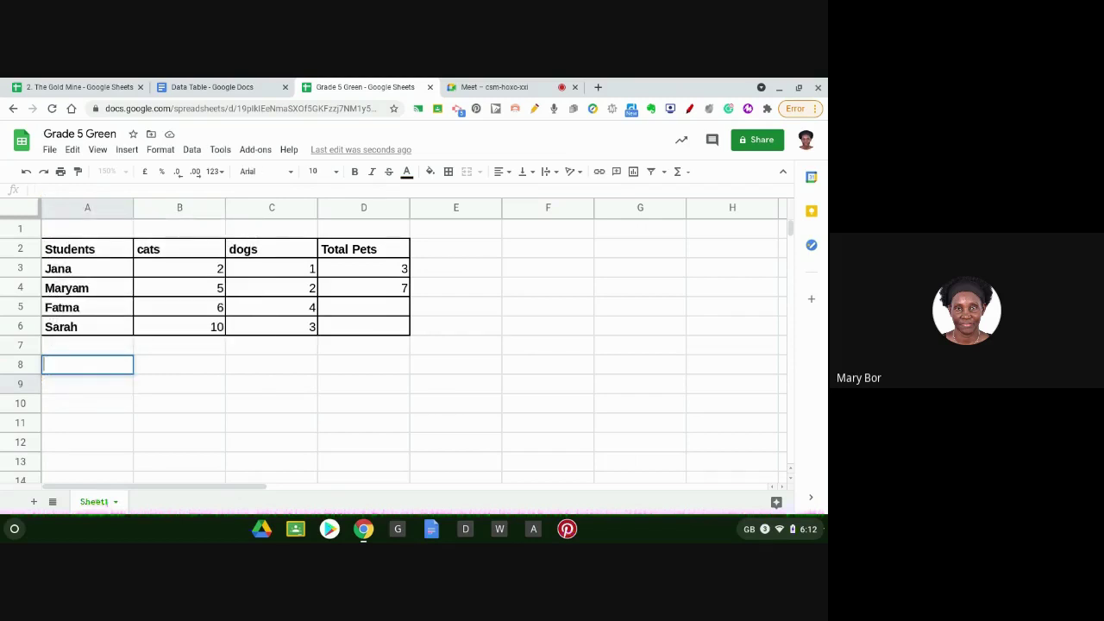
Step: Try the multiply and divide signs in A8, leaving just a minus sign
{"action": "type", "text": "*"}
{"action": "key", "text": "BackSpace"}
{"action": "type", "text": "/"}
{"action": "key", "text": "BackSpace"}
{"action": "type", "text": "-"}
Step: On The Gold Mine sheet, answer 19 + 75 with =B7+C7 in D7, giving 94
{"action": "left_click", "coordinate": [98, 88]}
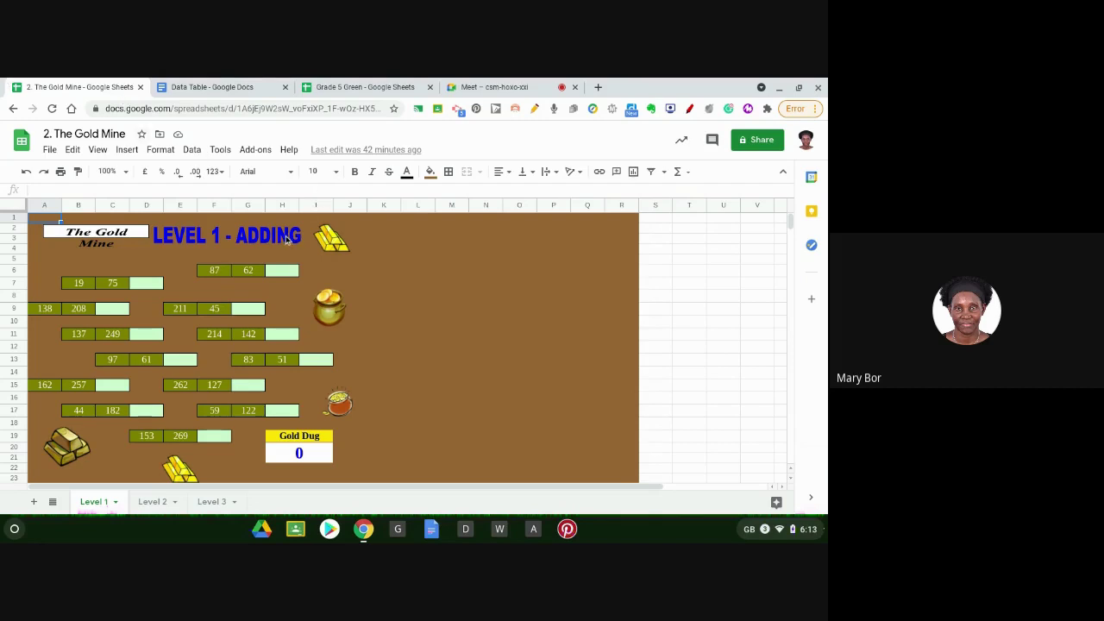
{"action": "left_click", "coordinate": [142, 286]}
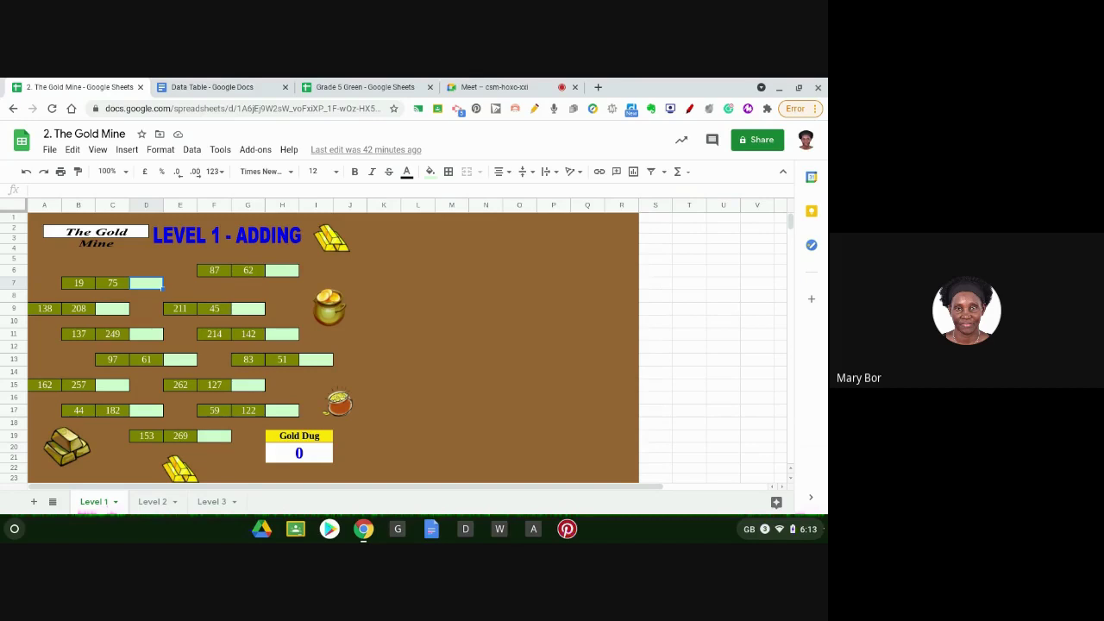
{"action": "type", "text": "="}
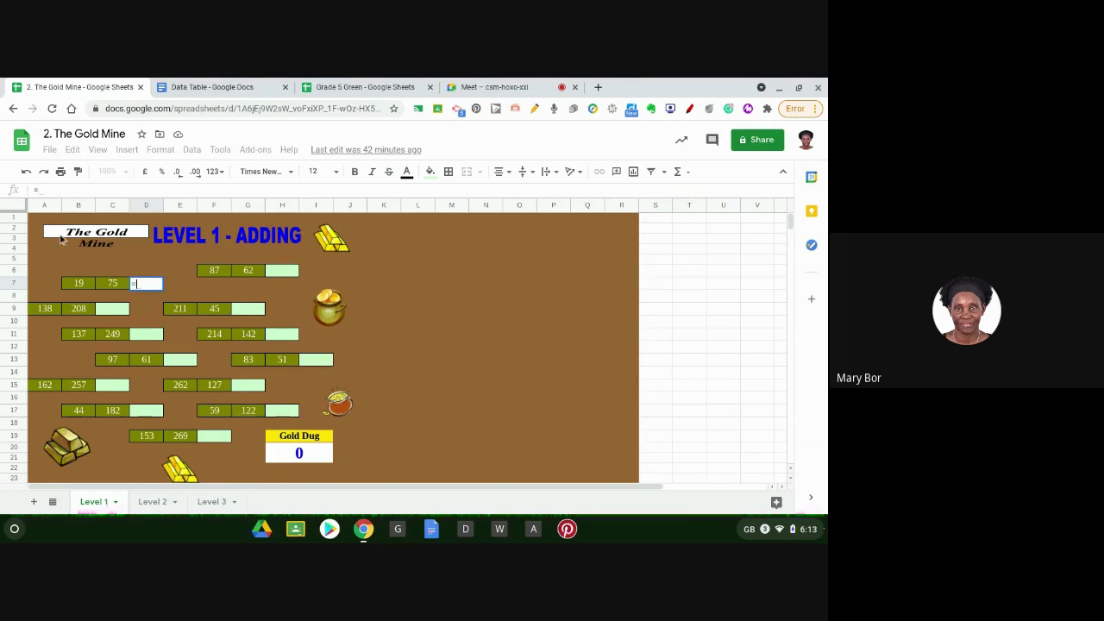
{"action": "left_click", "coordinate": [83, 290]}
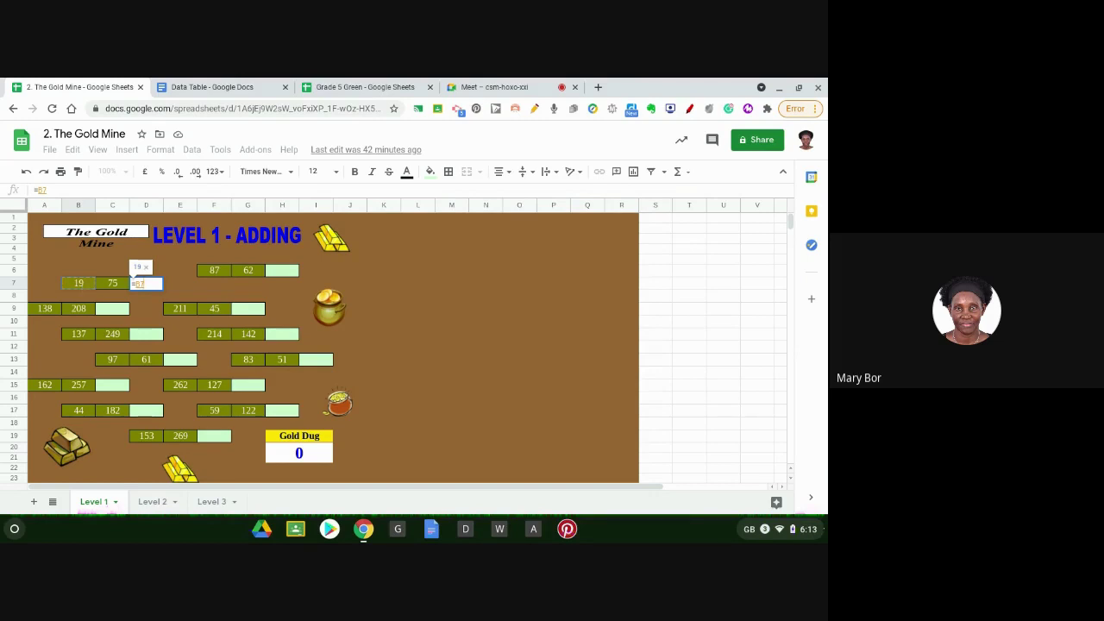
{"action": "type", "text": "+"}
{"action": "left_click", "coordinate": [112, 285]}
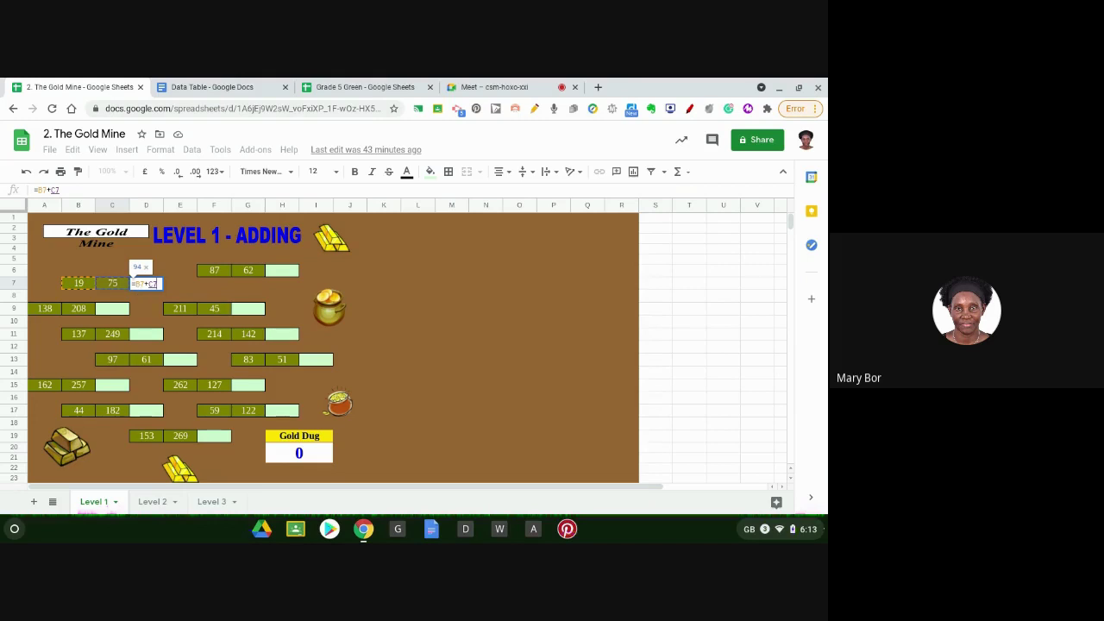
{"action": "key", "text": "Return"}
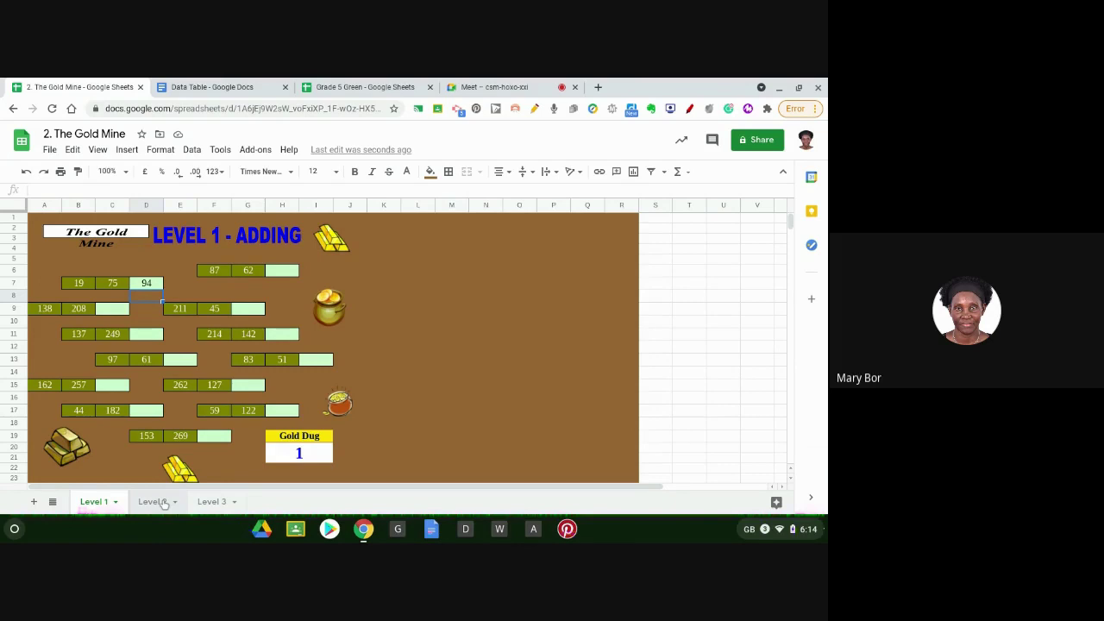
Step: Browse the Gold Mine's Level 2 sheet, then its Level 3 mixed-operation puzzles
{"action": "left_click", "coordinate": [157, 506]}
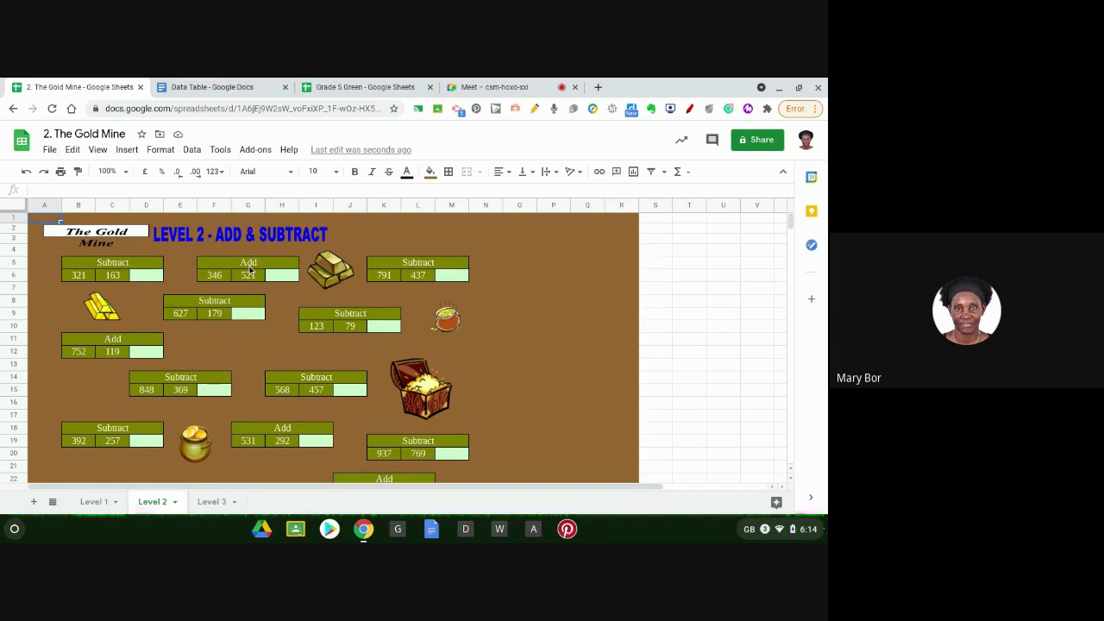
{"action": "left_click", "coordinate": [210, 501]}
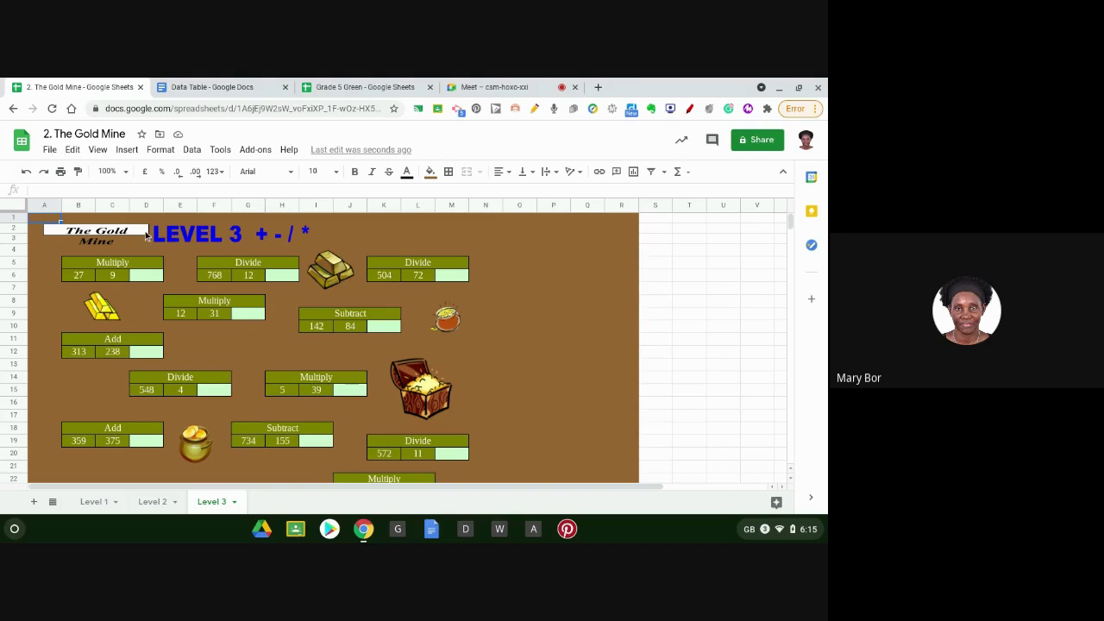
Step: View the World of Lizards data table in the Data Table doc, then return to Grade 5 Green
{"action": "left_click", "coordinate": [182, 89]}
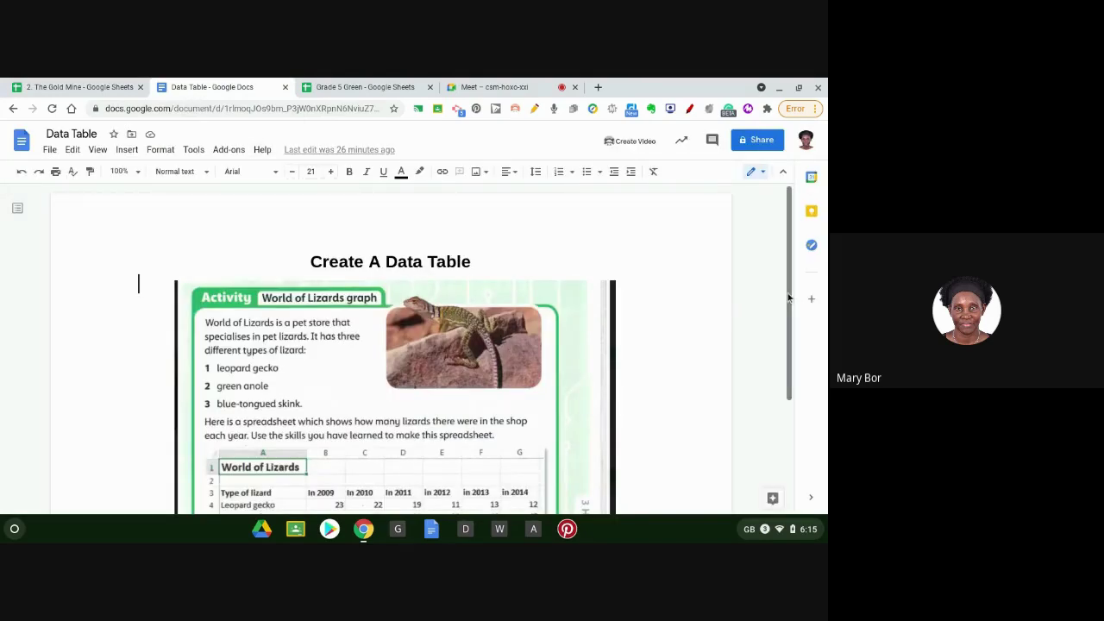
{"action": "left_click_drag", "start_coordinate": [788, 297], "coordinate": [797, 354]}
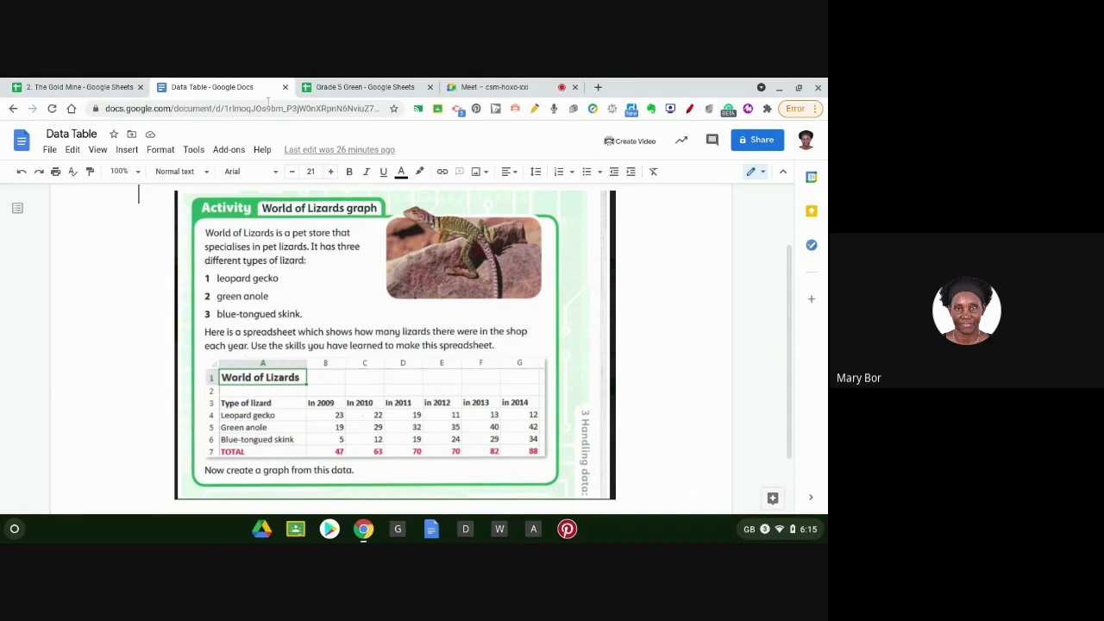
{"action": "left_click", "coordinate": [358, 87]}
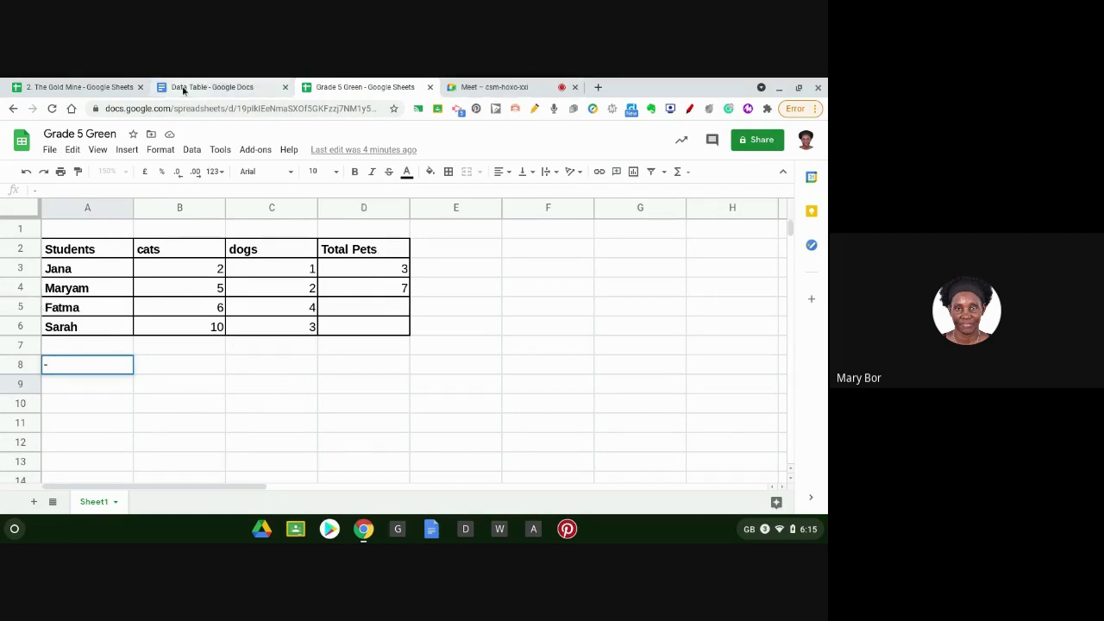
{"action": "left_click", "coordinate": [224, 89]}
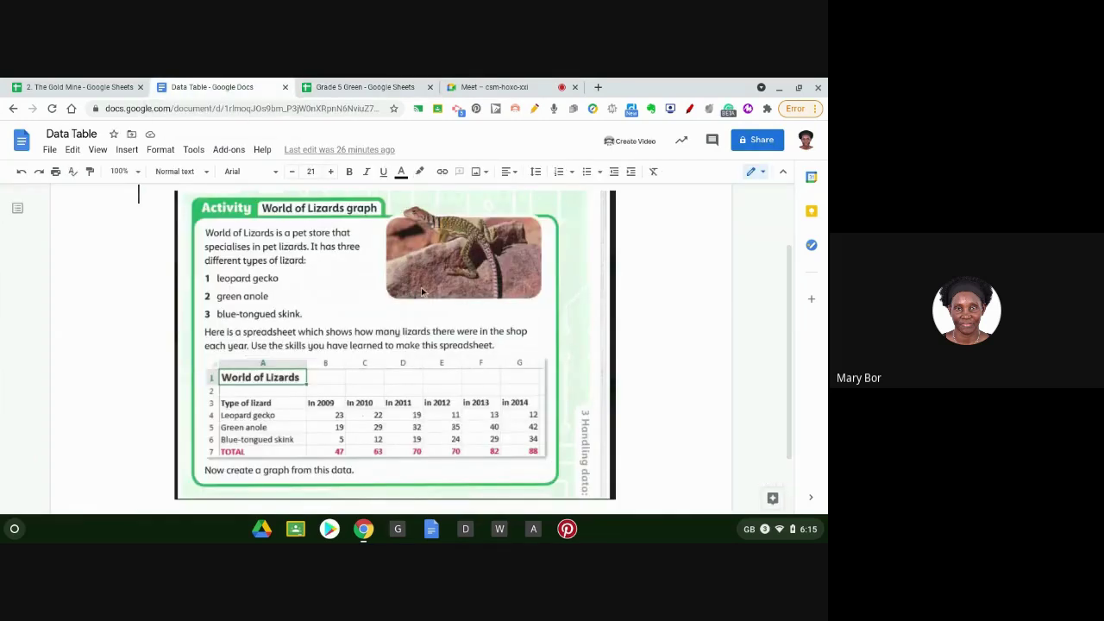